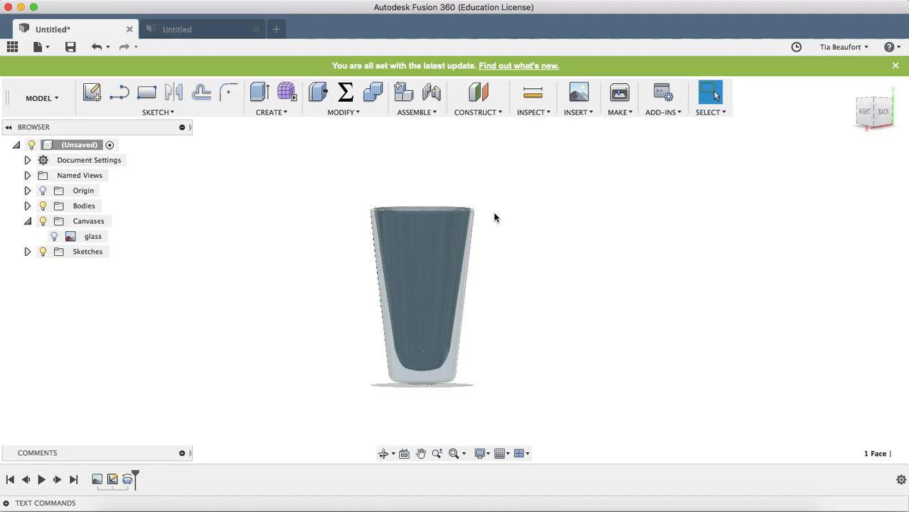
pyautogui.moveTo(495, 220)
pyautogui.keyDown('shift'); pyautogui.mouseDown(button='middle')
pyautogui.moveTo(493, 256)
pyautogui.moveTo(498, 209)
pyautogui.moveTo(462, 197)
pyautogui.moveTo(496, 226)
pyautogui.mouseUp(button='middle'); pyautogui.keyUp('shift')
pyautogui.press('Escape')
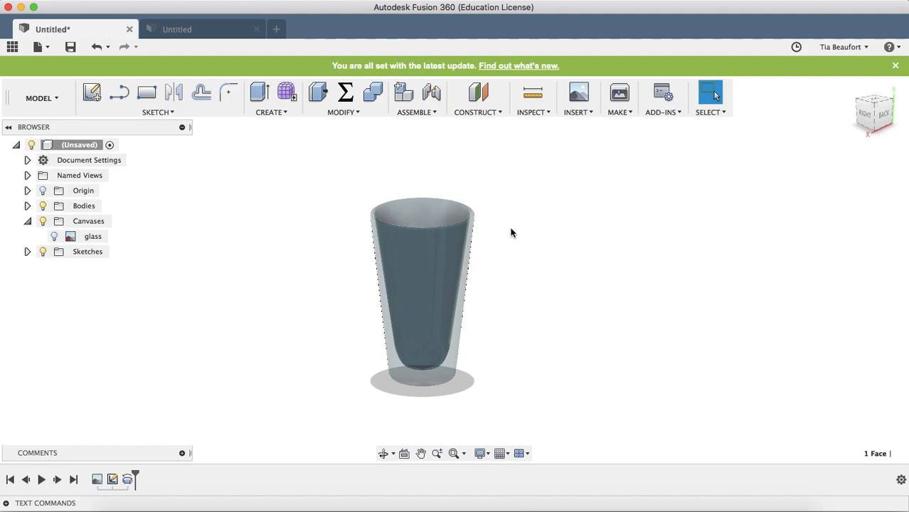
# Step: Save the empty untitled design as "Glass Model" in the master branch of the Learn F360 project
pyautogui.click(199, 36)
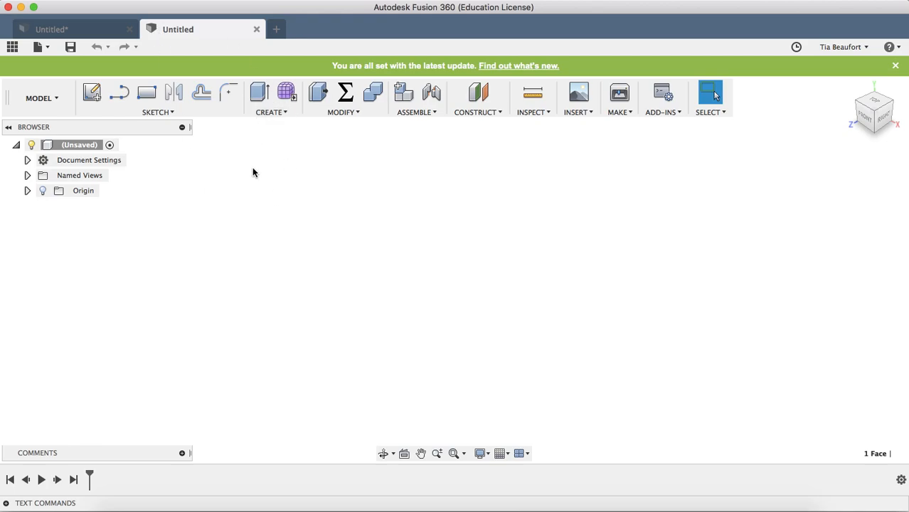
pyautogui.click(12, 47)
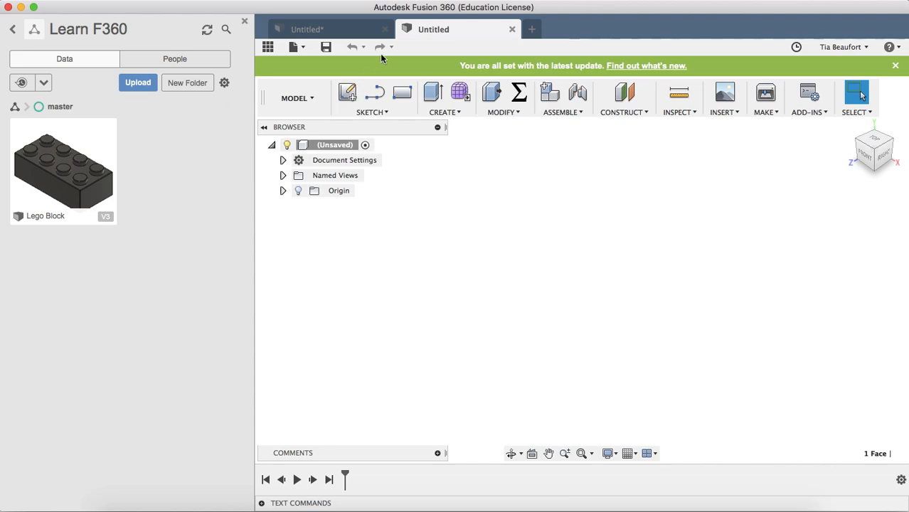
pyautogui.click(327, 47)
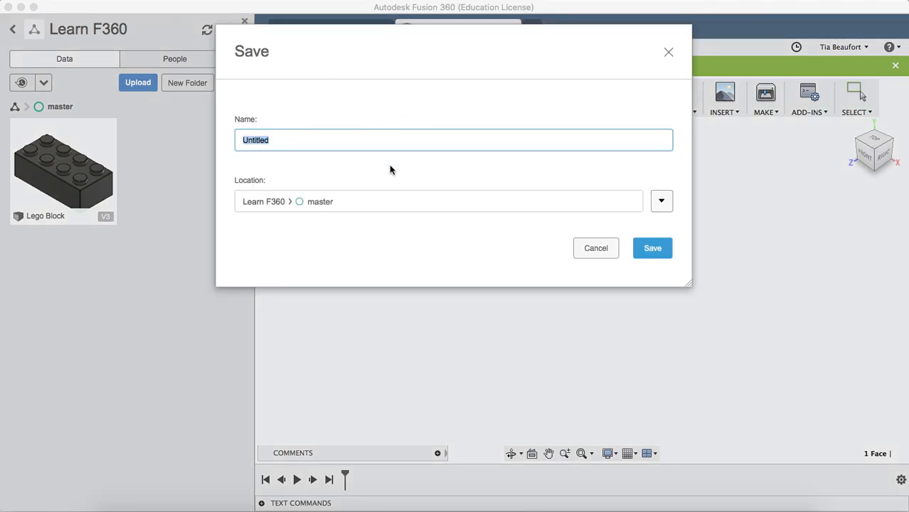
pyautogui.write('Glass Model')
pyautogui.press('Return')
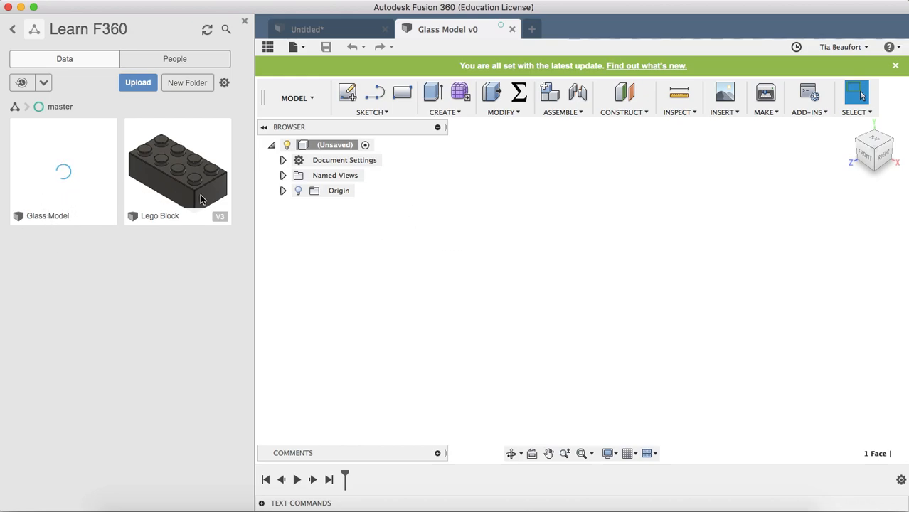
pyautogui.click(245, 23)
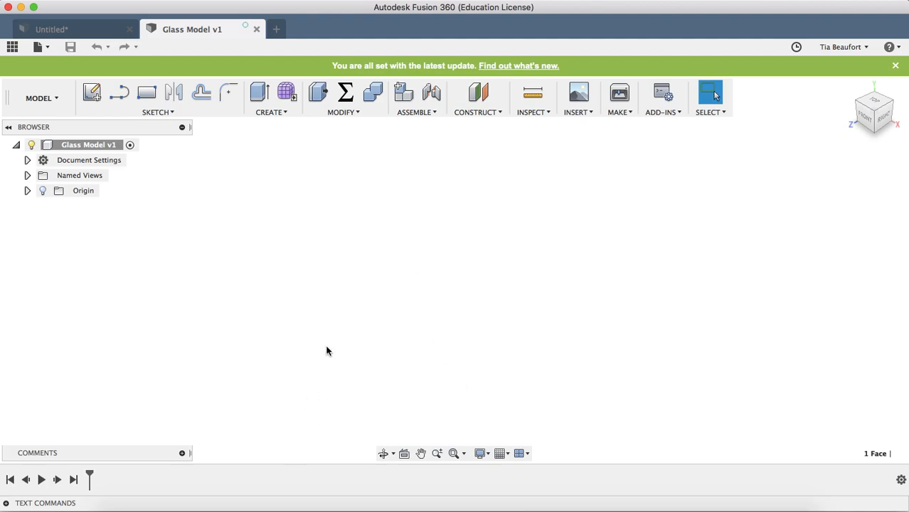
# Step: Switch to Chrome and examine the straight glass reference image and the option for saving it
pyautogui.press('super+Tab')
pyautogui.press('super+Tab')
pyautogui.press('super+Tab')
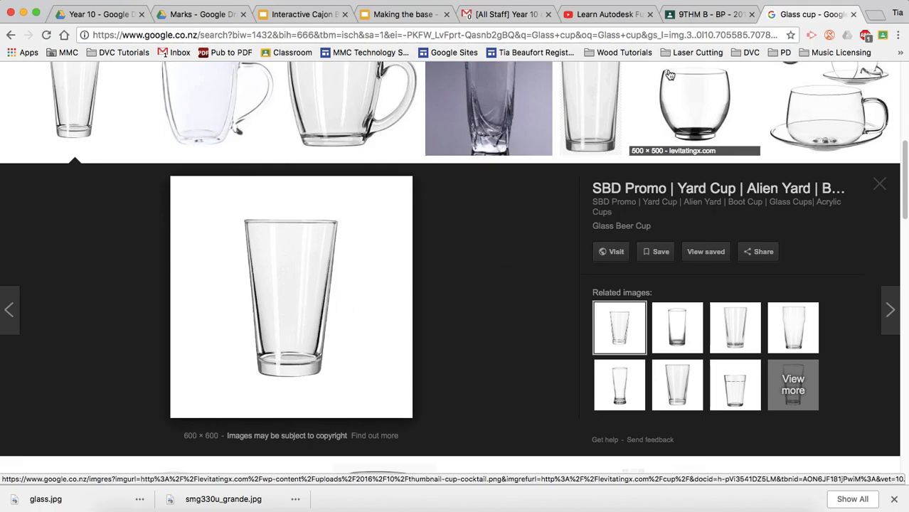
pyautogui.rightClick(304, 239)
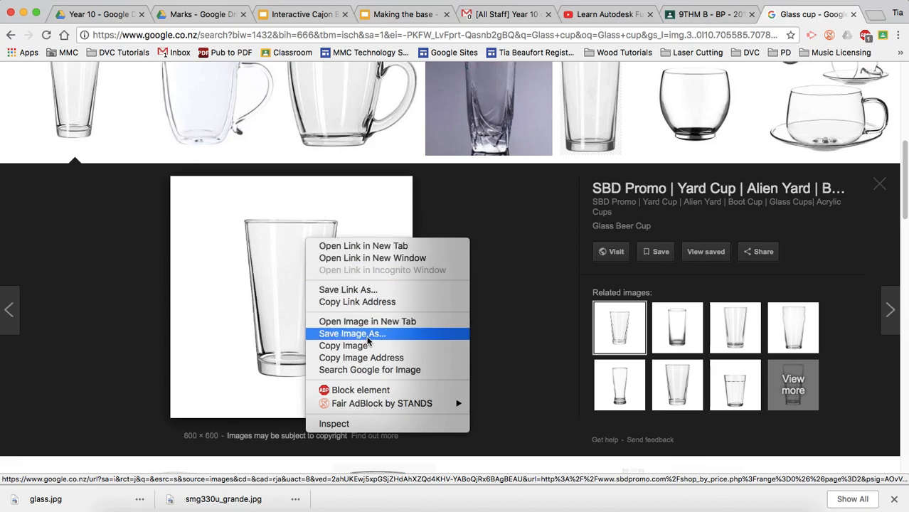
pyautogui.click(432, 205)
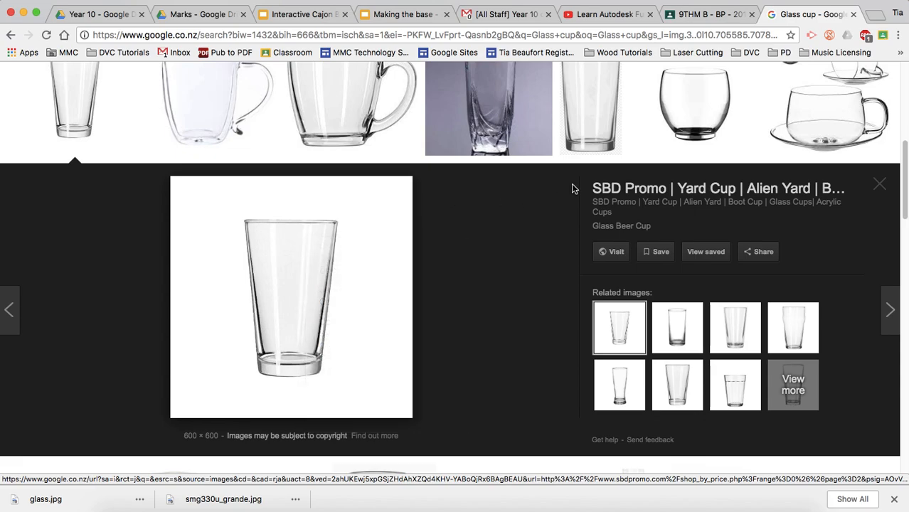
# Step: Switch back to Fusion 360 and attach glass.jpg from the Desktop as a canvas on the XY plane
pyautogui.press('super+Tab')
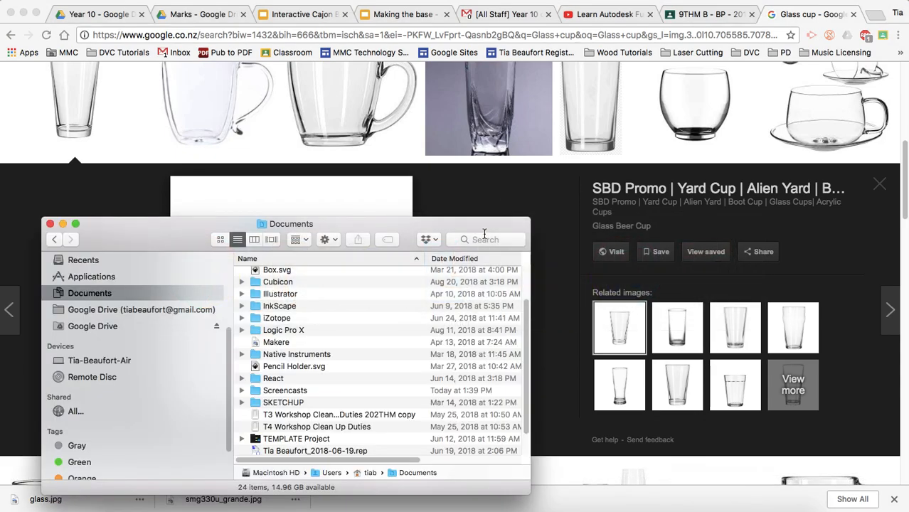
pyautogui.press('super+Tab')
pyautogui.press('super+Tab')
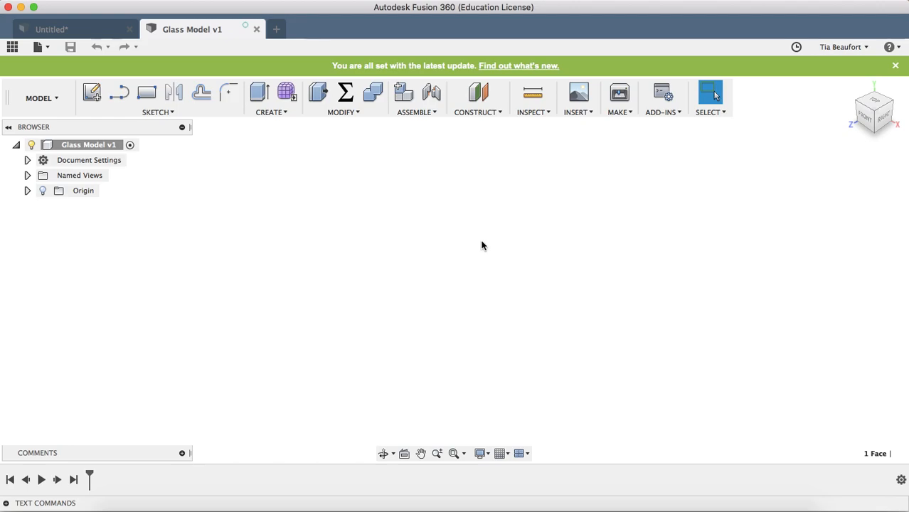
pyautogui.click(582, 116)
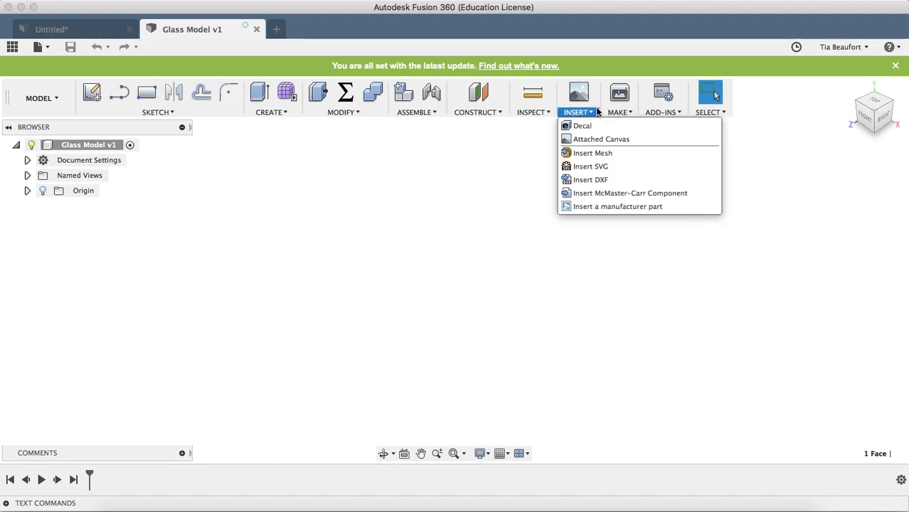
pyautogui.moveTo(588, 116)
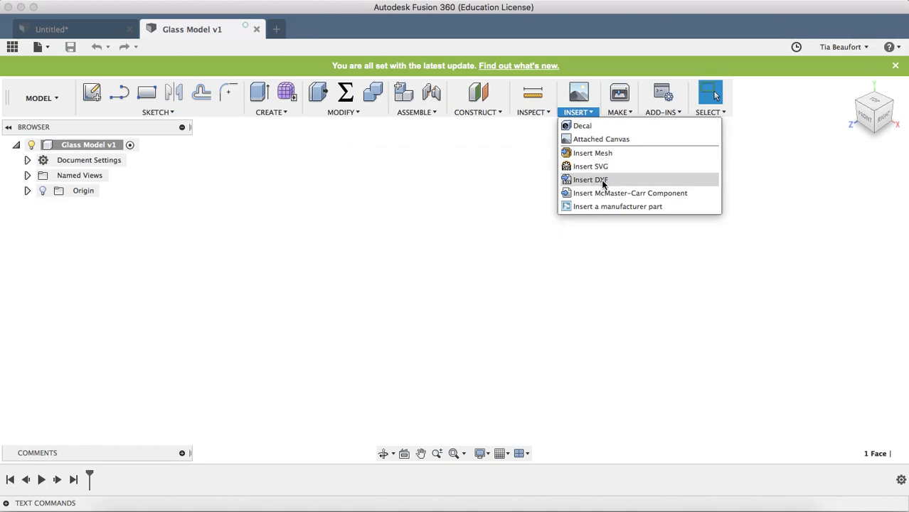
pyautogui.click(603, 140)
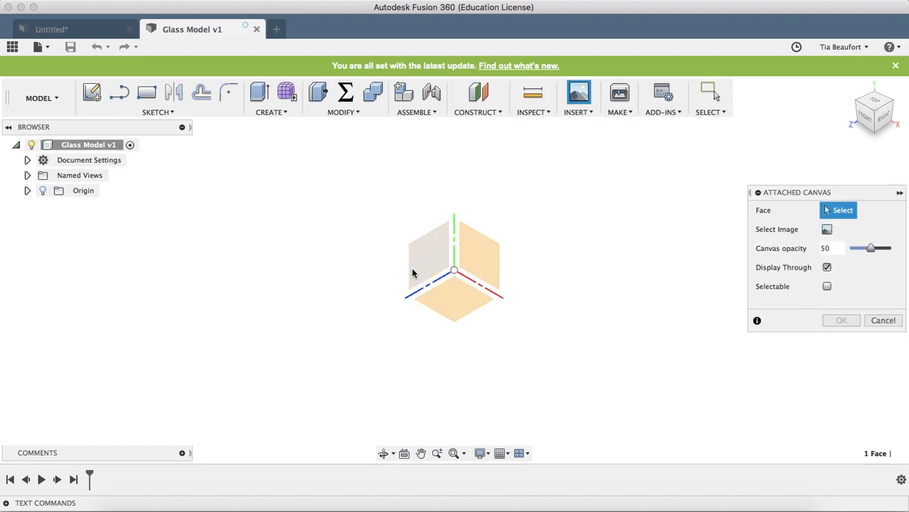
pyautogui.click(483, 253)
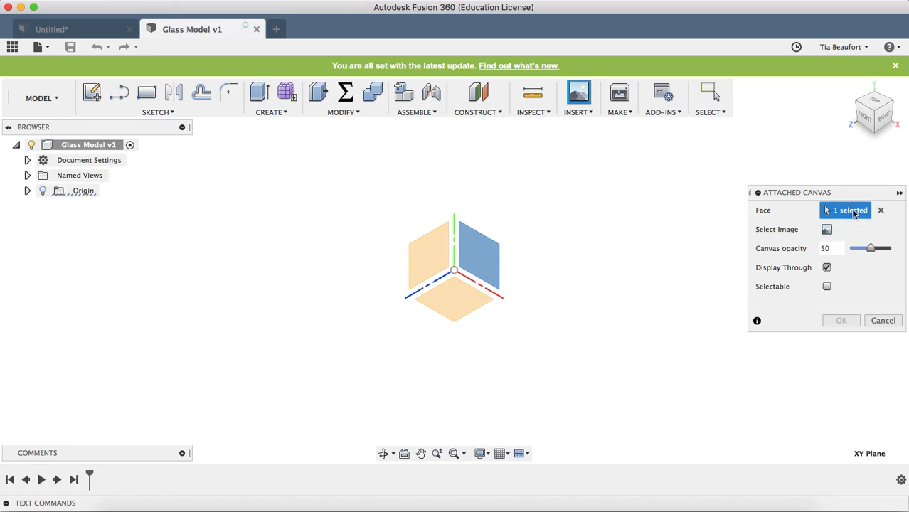
pyautogui.click(827, 231)
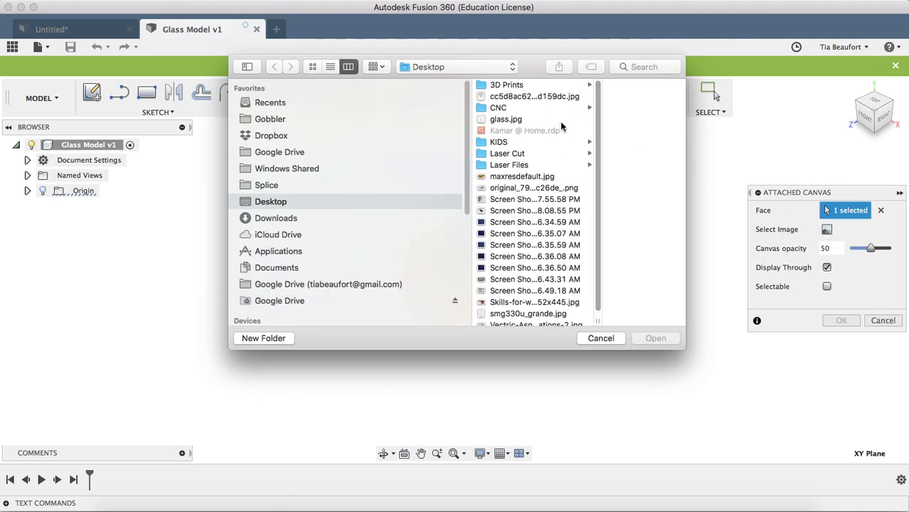
pyautogui.click(501, 123)
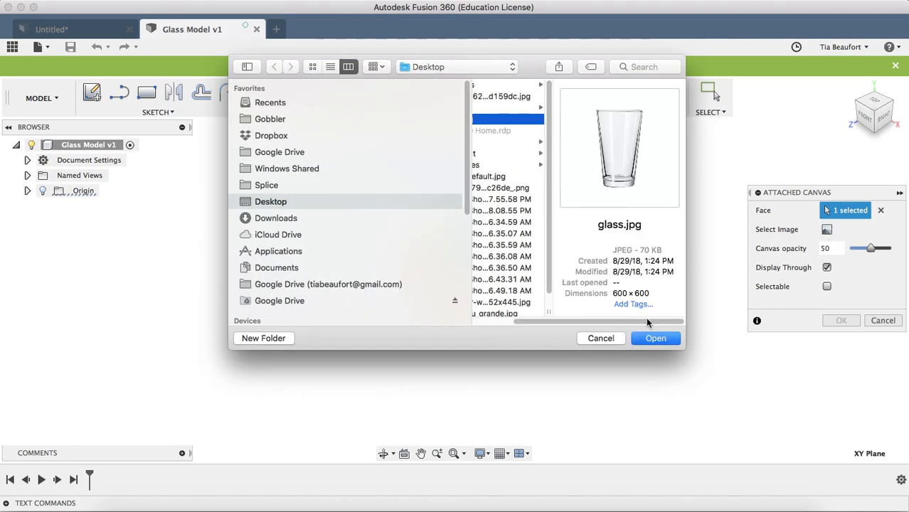
pyautogui.click(653, 338)
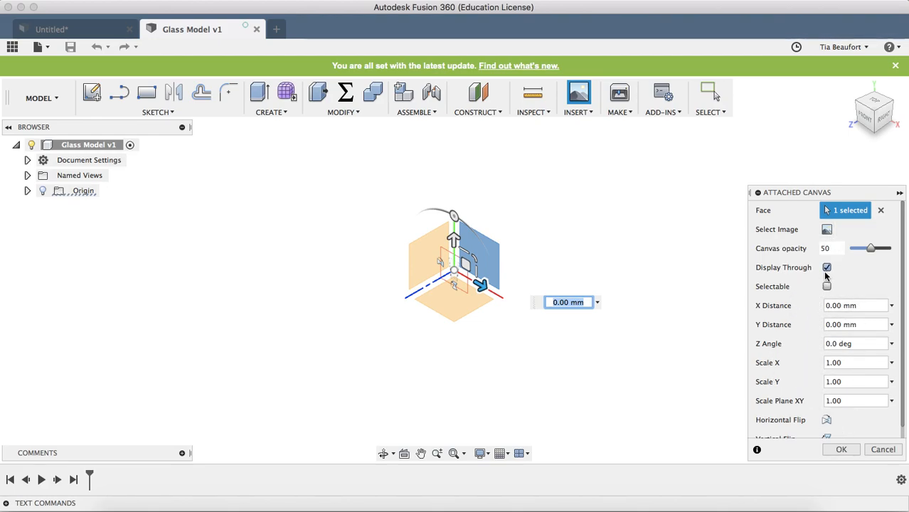
pyautogui.click(843, 452)
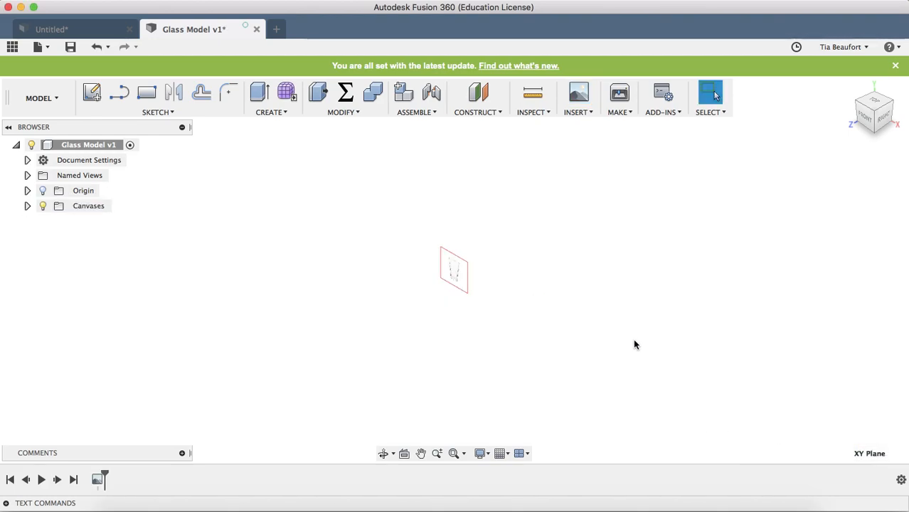
# Step: Start a new sketch on the XY plane over the attached glass image
pyautogui.scroll(10, 453, 279)
pyautogui.scroll(-3, 457, 277)
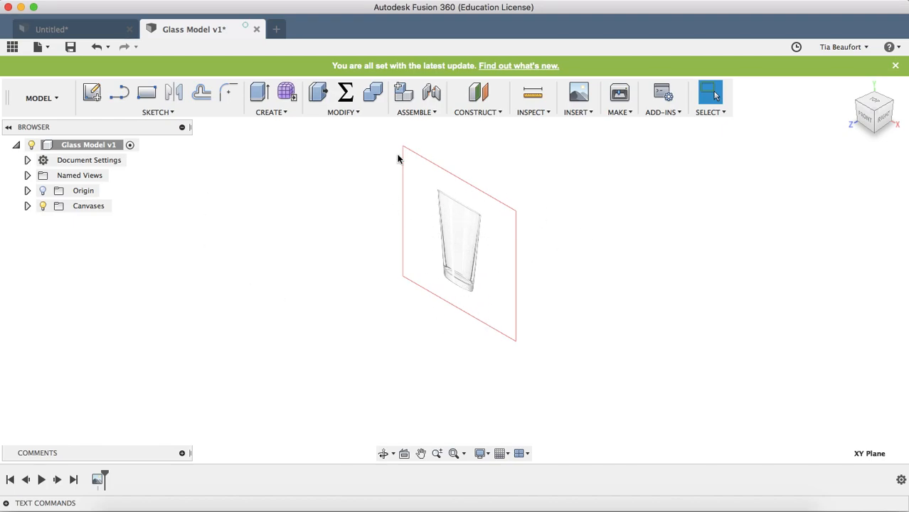
pyautogui.click(93, 95)
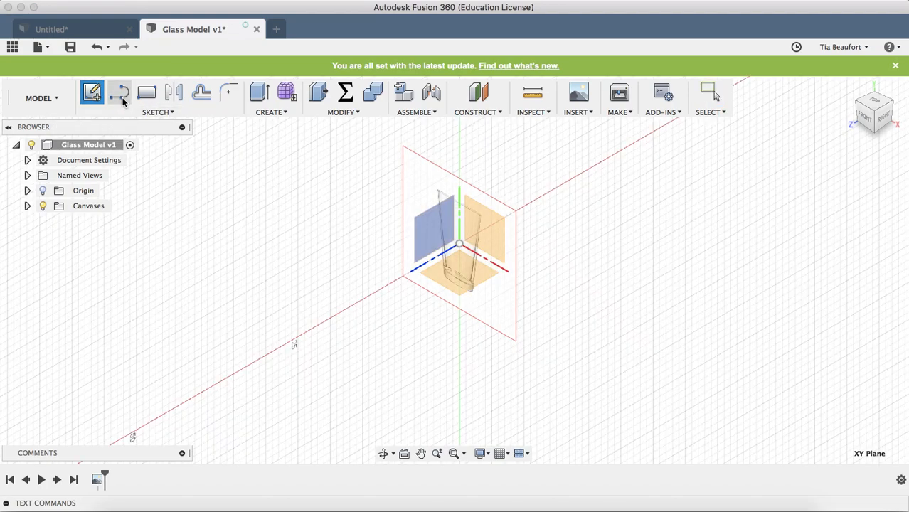
pyautogui.click(490, 229)
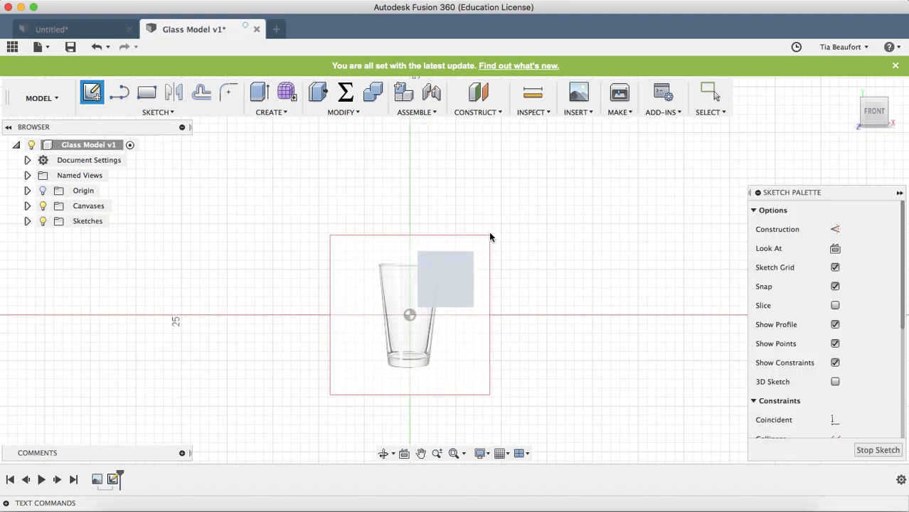
pyautogui.scroll(4, 395, 314)
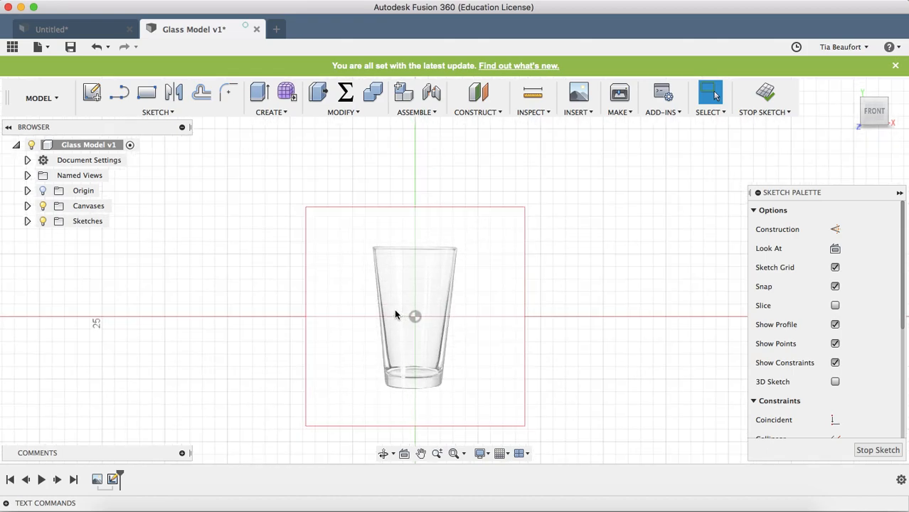
pyautogui.moveTo(412, 275); pyautogui.dragTo(439, 226, button='middle')
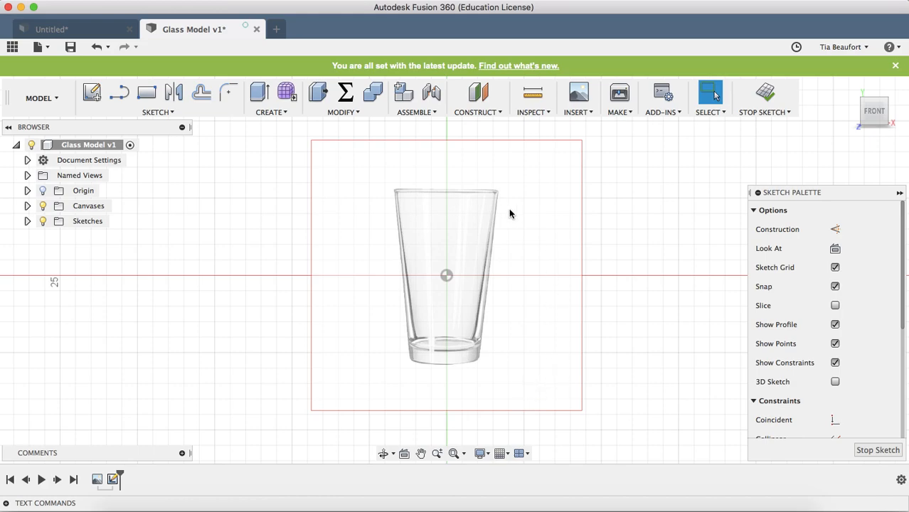
pyautogui.scroll(5, 473, 366)
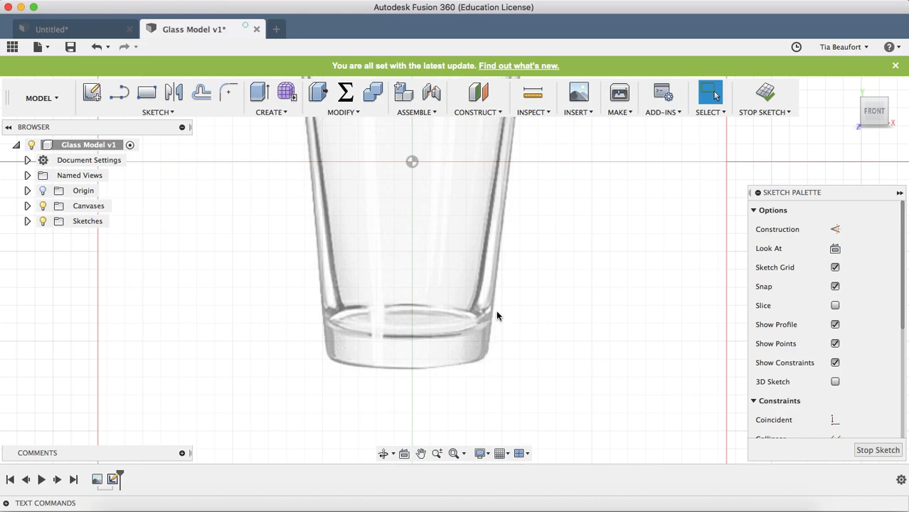
pyautogui.scroll(-3, 496, 318)
pyautogui.scroll(-4, 521, 186)
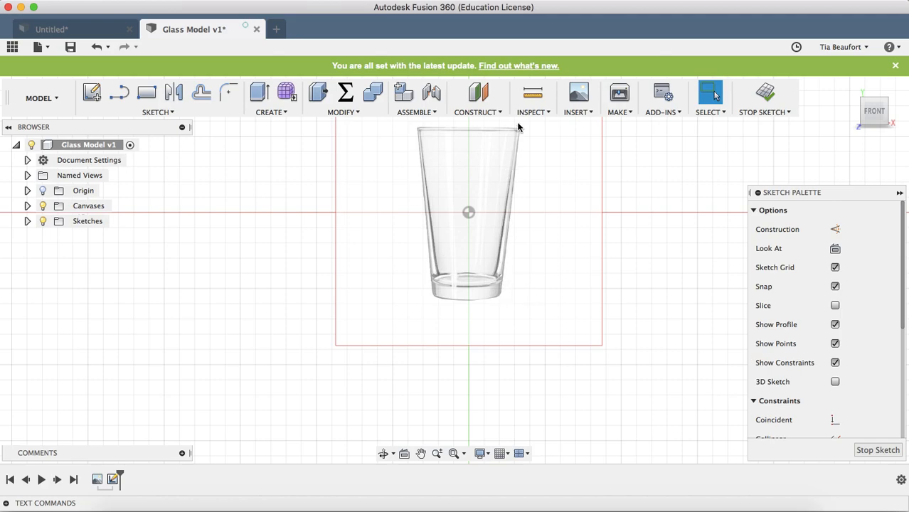
pyautogui.scroll(2, 519, 160)
pyautogui.scroll(-1, 518, 163)
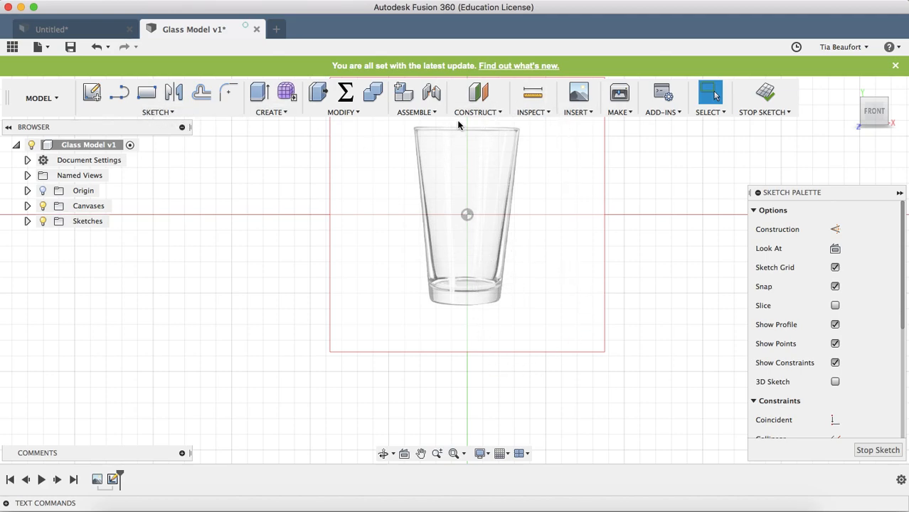
pyautogui.click(121, 95)
pyautogui.scroll(2, 554, 188)
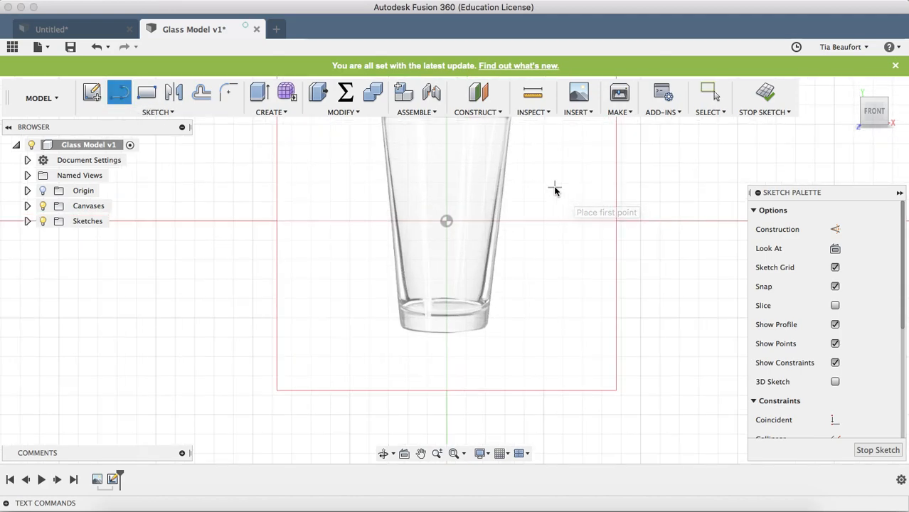
pyautogui.moveTo(553, 191); pyautogui.dragTo(556, 247, button='middle')
pyautogui.click(450, 155)
pyautogui.press('Escape')
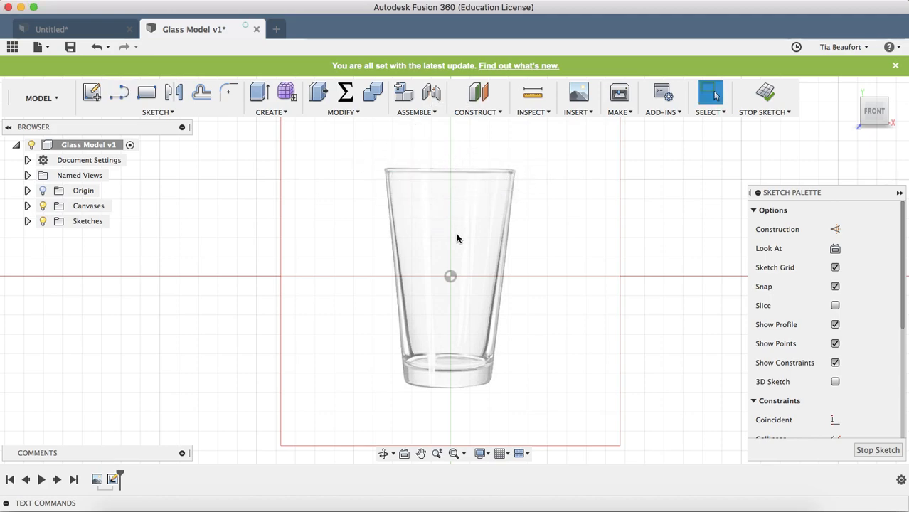
# Step: Draw a vertical centre line through the origin, running from just above the glass's rim to just below its base
pyautogui.click(120, 93)
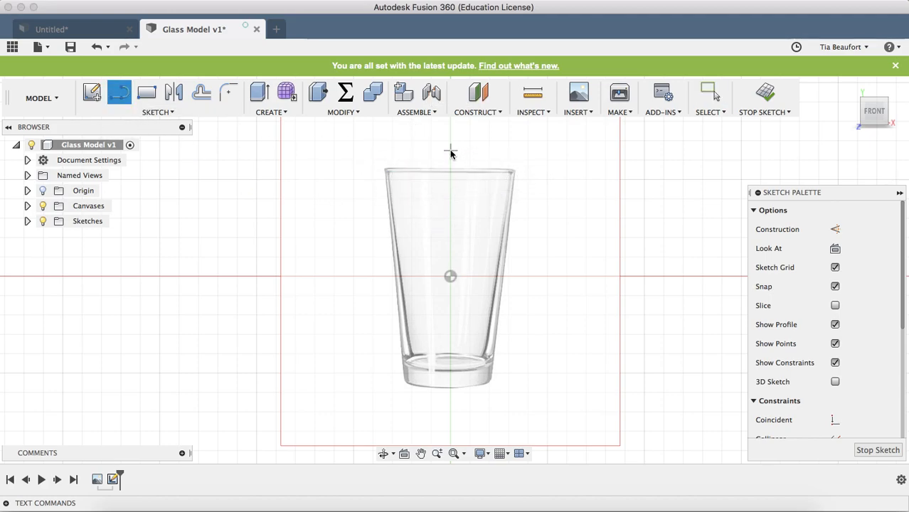
pyautogui.scroll(2, 451, 174)
pyautogui.scroll(-4, 451, 175)
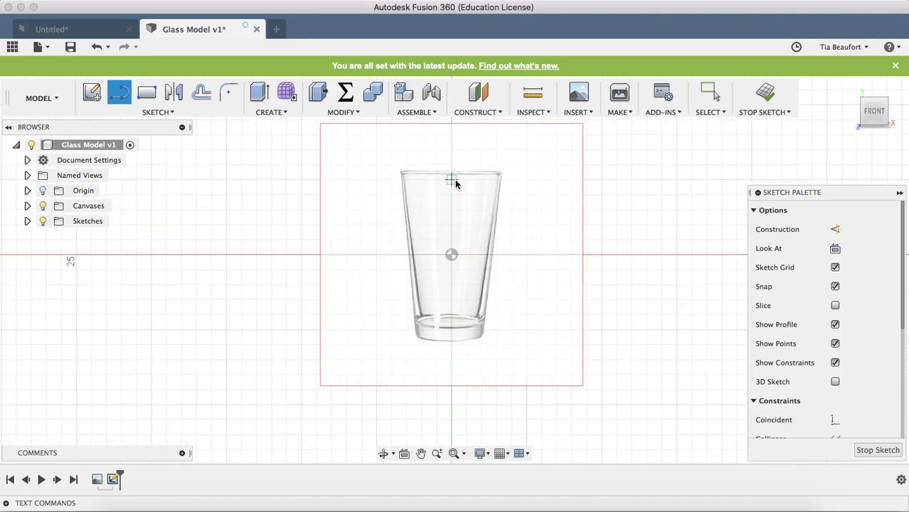
pyautogui.scroll(-2, 456, 182)
pyautogui.click(452, 156)
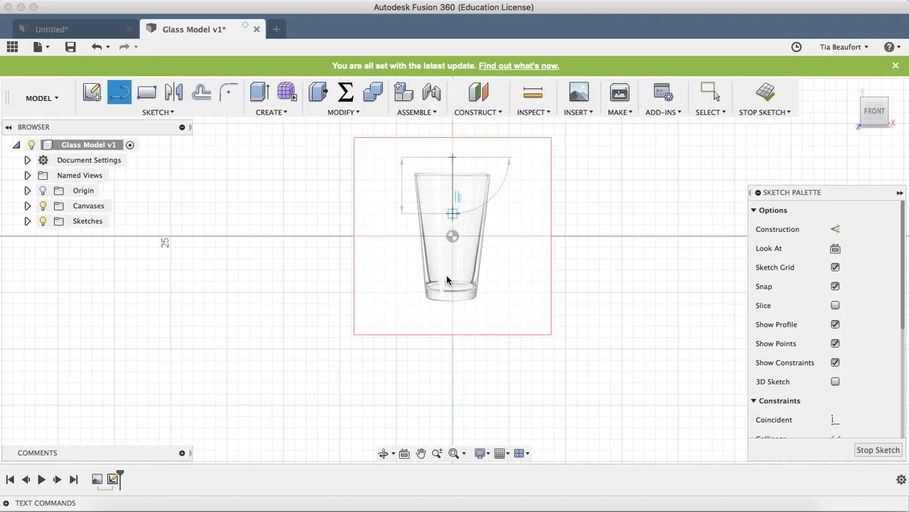
pyautogui.click(452, 315)
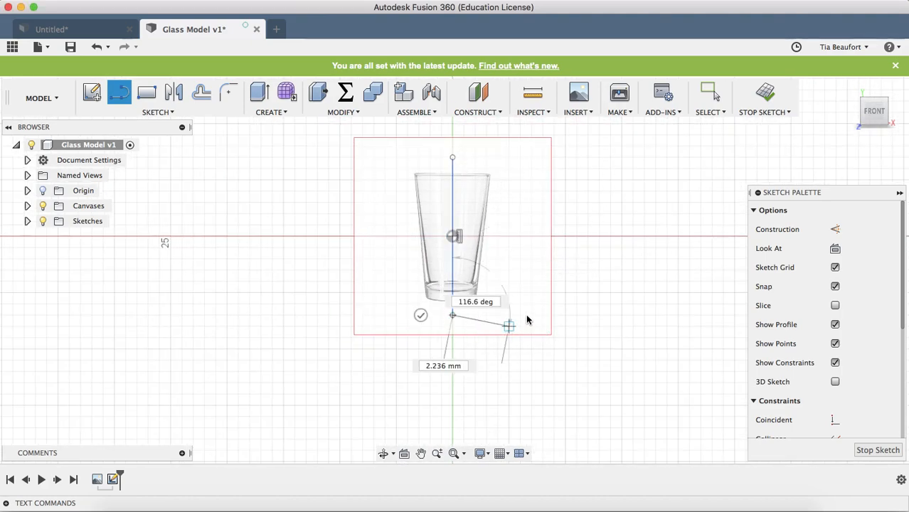
pyautogui.click(420, 315)
pyautogui.scroll(2, 464, 204)
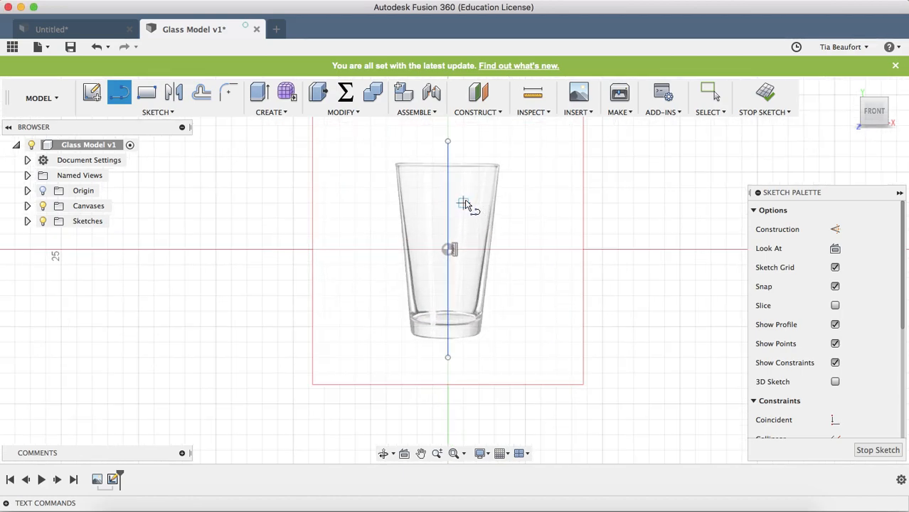
pyautogui.scroll(2, 463, 205)
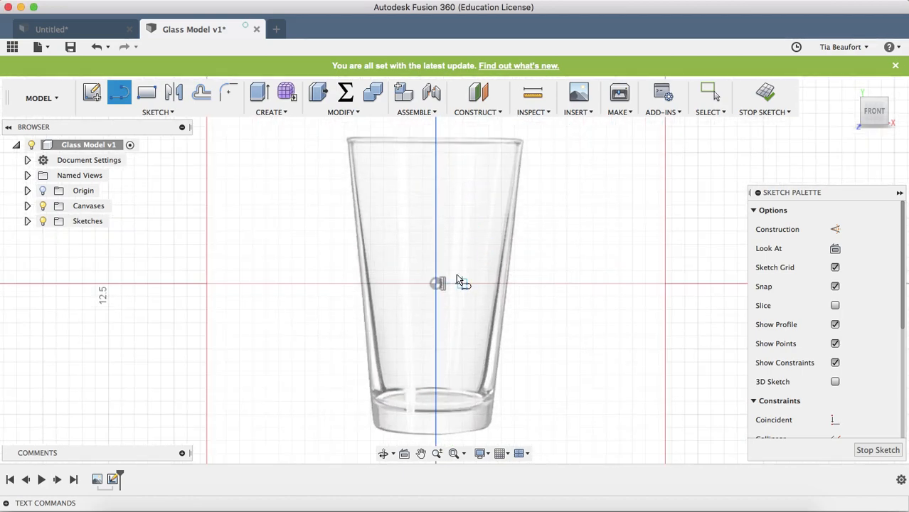
# Step: Place eight sketch points around the glass's right-hand rim profile, from the outer edge over the rounded lip to the inner wall
pyautogui.click(153, 114)
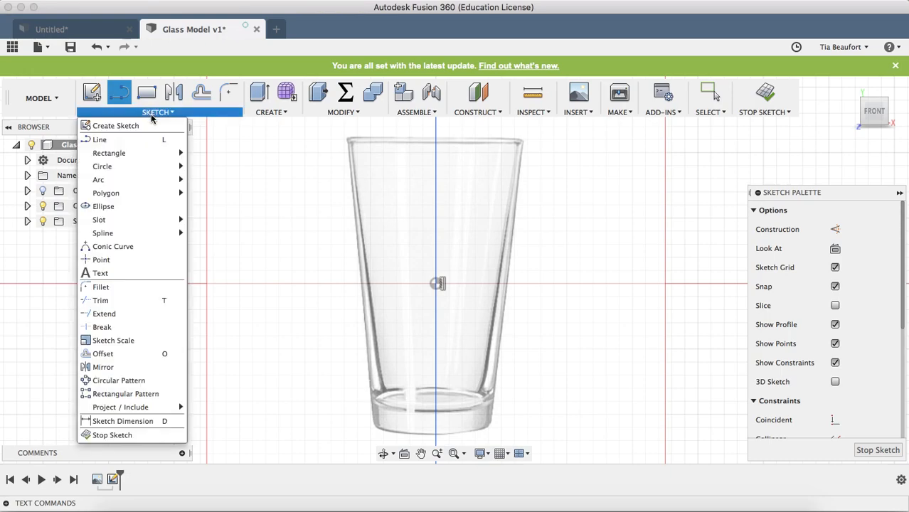
pyautogui.click(111, 261)
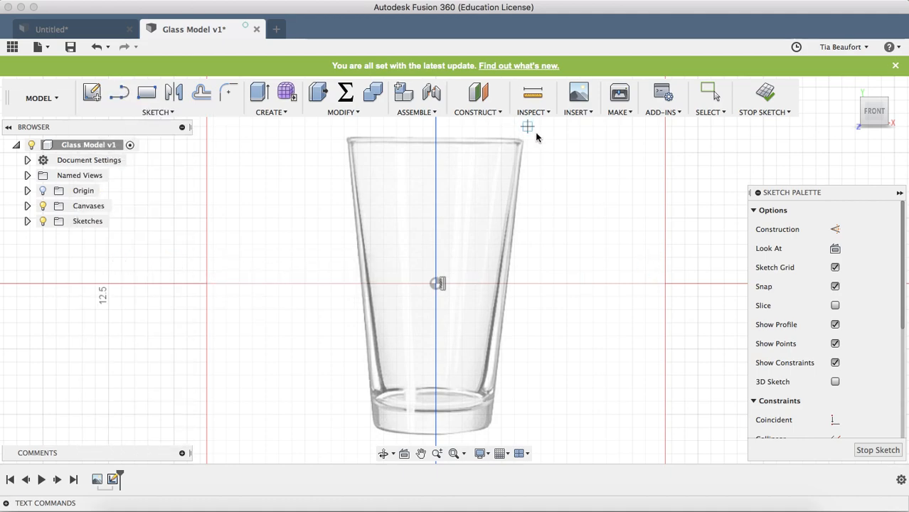
pyautogui.scroll(-3, 528, 143)
pyautogui.scroll(3, 527, 144)
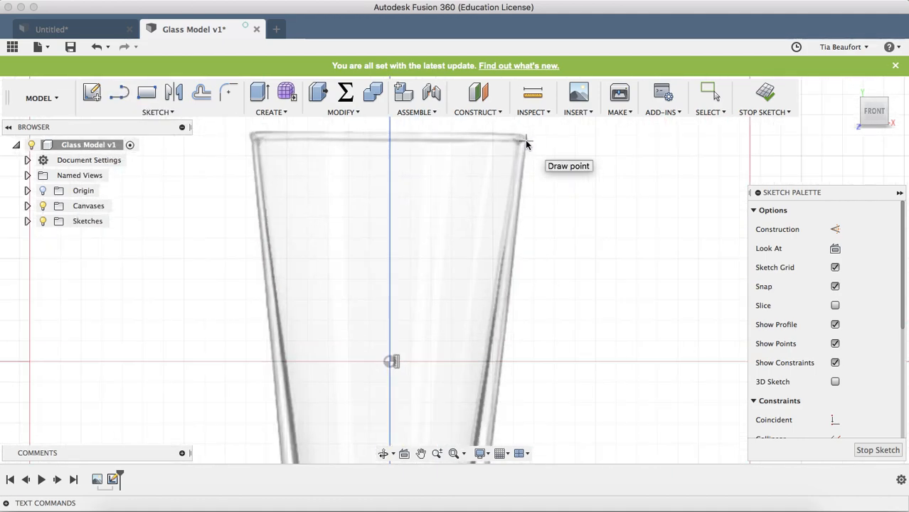
pyautogui.scroll(5, 529, 144)
pyautogui.moveTo(531, 144); pyautogui.dragTo(505, 174, button='middle')
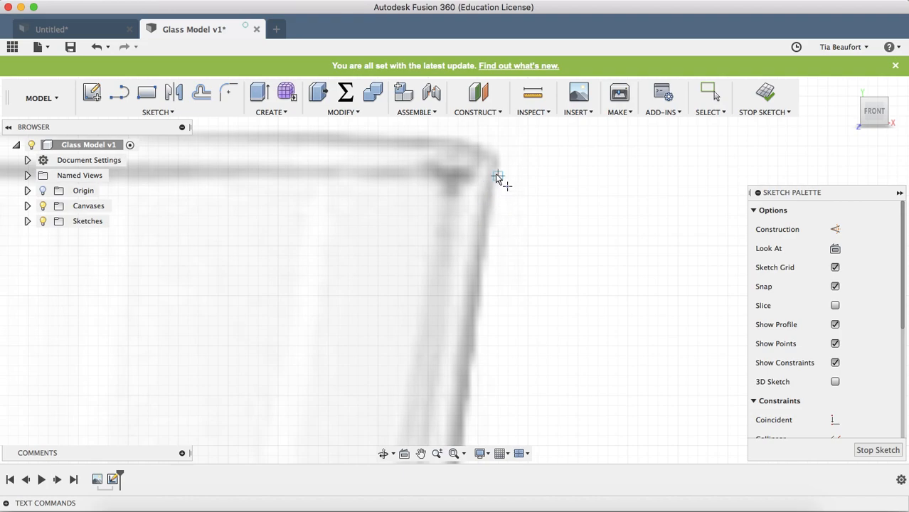
pyautogui.scroll(3, 499, 164)
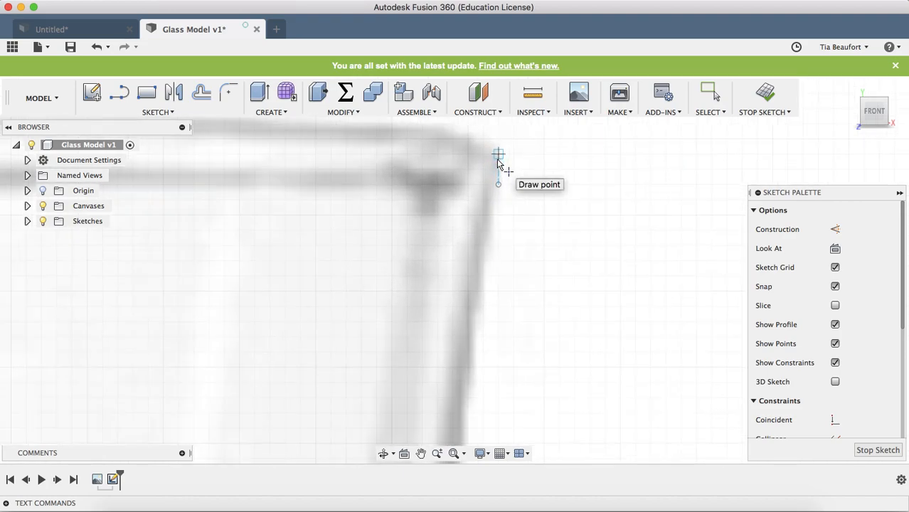
pyautogui.click(499, 172)
pyautogui.click(499, 151)
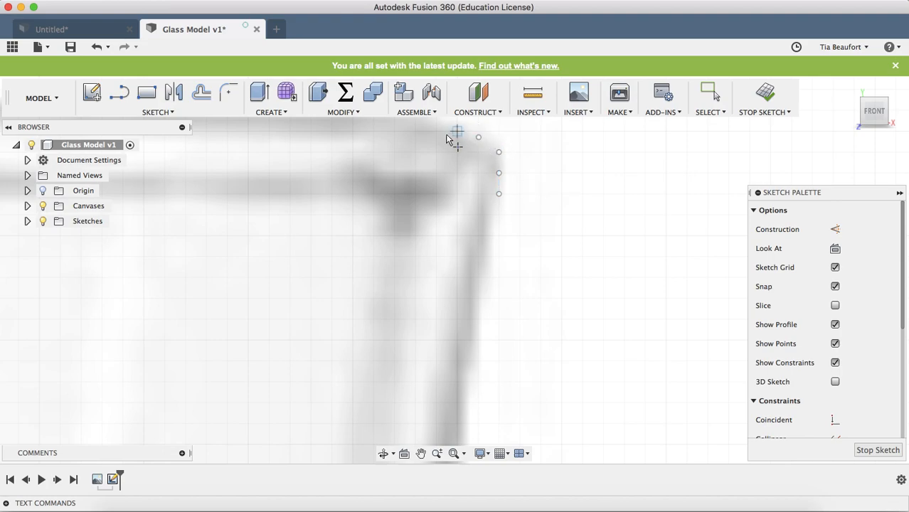
pyautogui.click(452, 128)
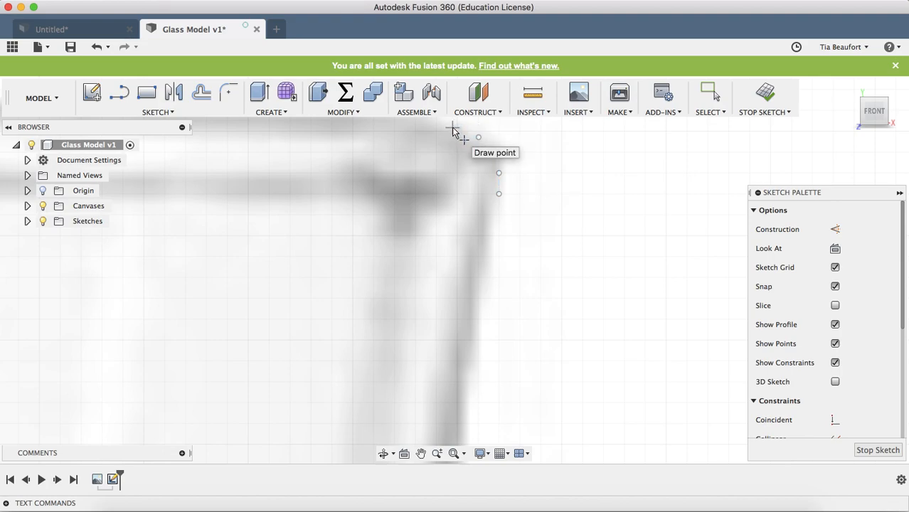
pyautogui.click(424, 128)
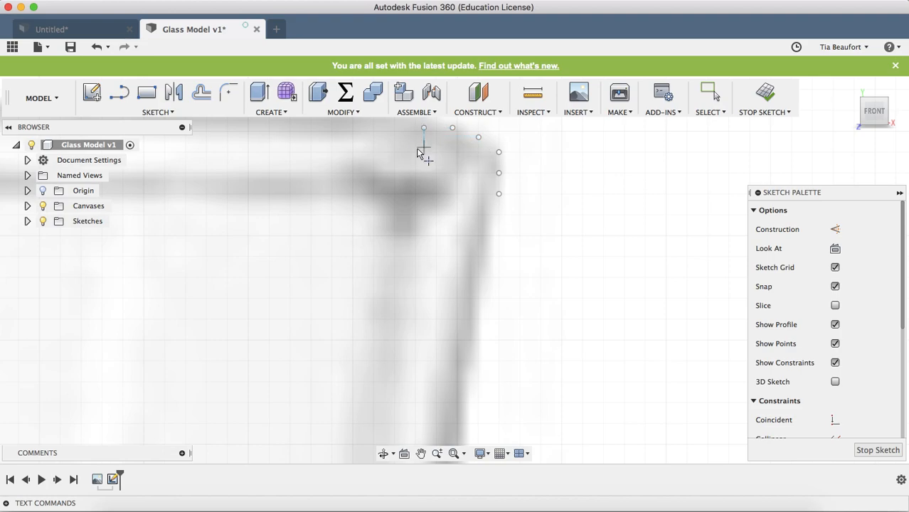
pyautogui.click(394, 208)
# Step: Place eight sketch points along the inner base curve, from the lower end of the right inner wall to the centre line
pyautogui.scroll(-3, 461, 245)
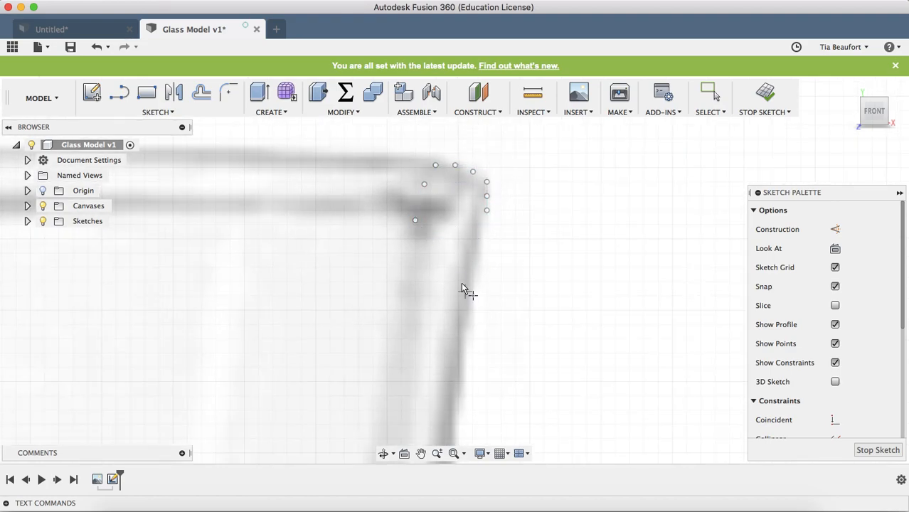
pyautogui.scroll(3, 452, 274)
pyautogui.scroll(-4, 472, 208)
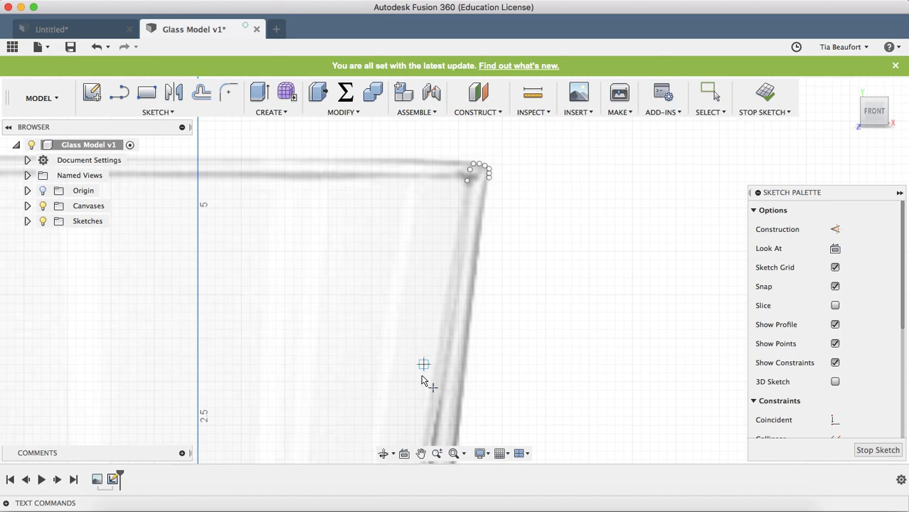
pyautogui.scroll(-3, 450, 321)
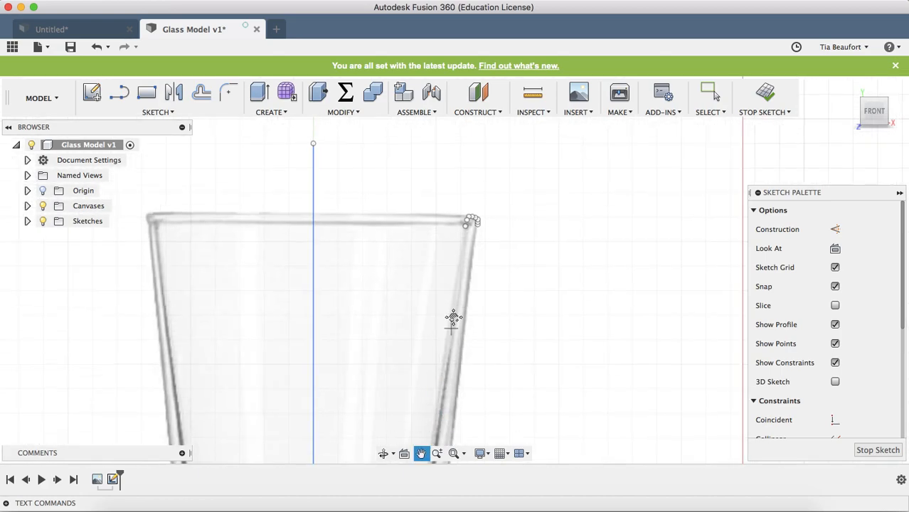
pyautogui.scroll(3, 452, 321)
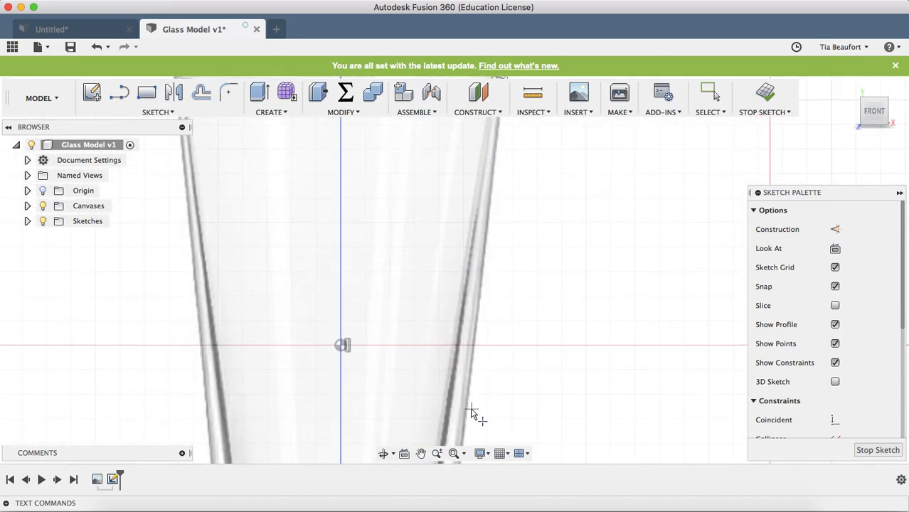
pyautogui.scroll(-3, 465, 369)
pyautogui.moveTo(461, 356); pyautogui.dragTo(483, 245, button='middle')
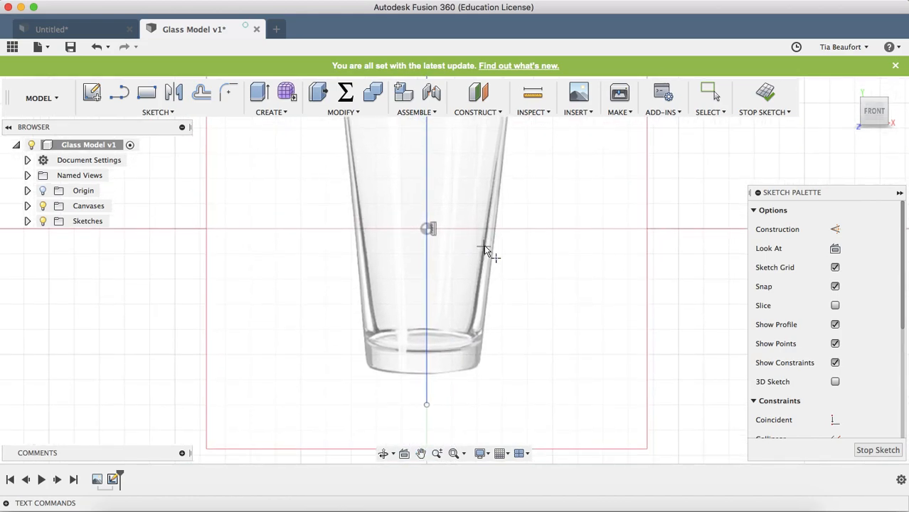
pyautogui.scroll(5, 474, 307)
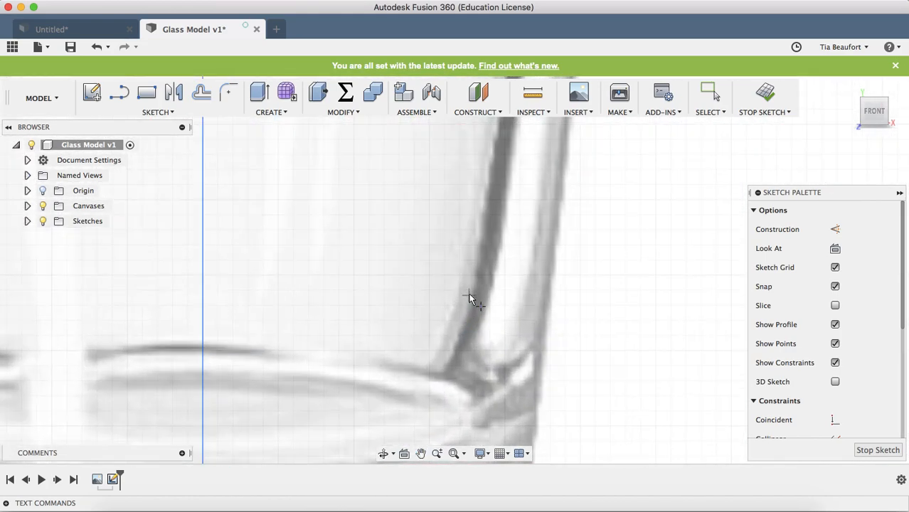
pyautogui.click(469, 301)
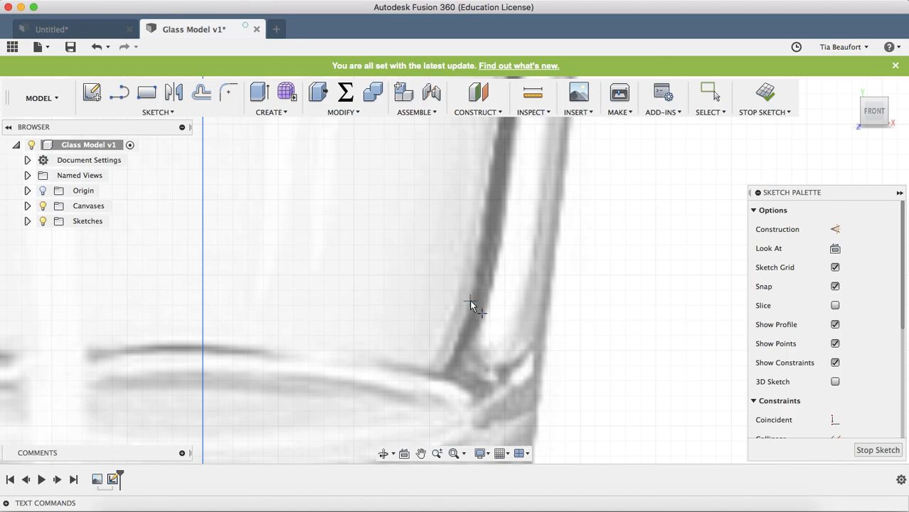
pyautogui.click(441, 372)
pyautogui.moveTo(395, 431); pyautogui.dragTo(474, 294, button='middle')
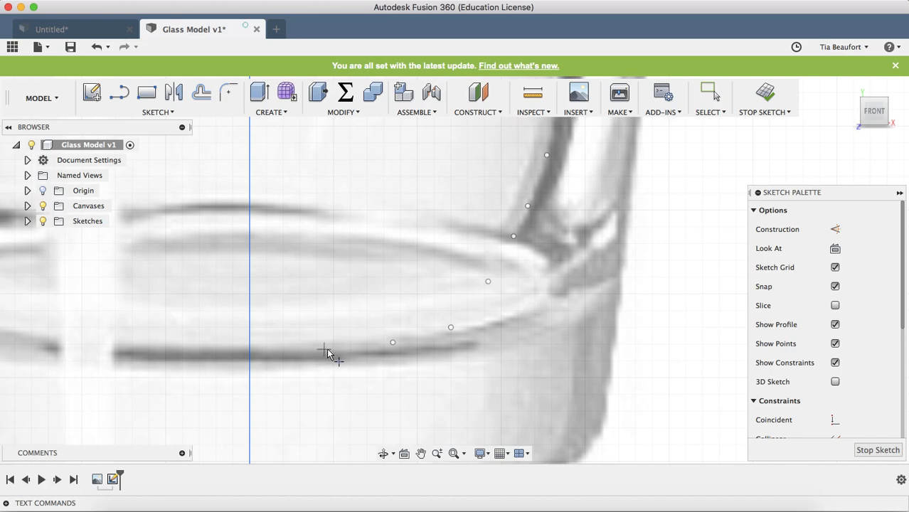
pyautogui.click(250, 351)
# Step: Place eight sketch points along the outer base curve, from the centre line around the bottom corner to the outer wall
pyautogui.moveTo(284, 390); pyautogui.dragTo(302, 250, button='middle')
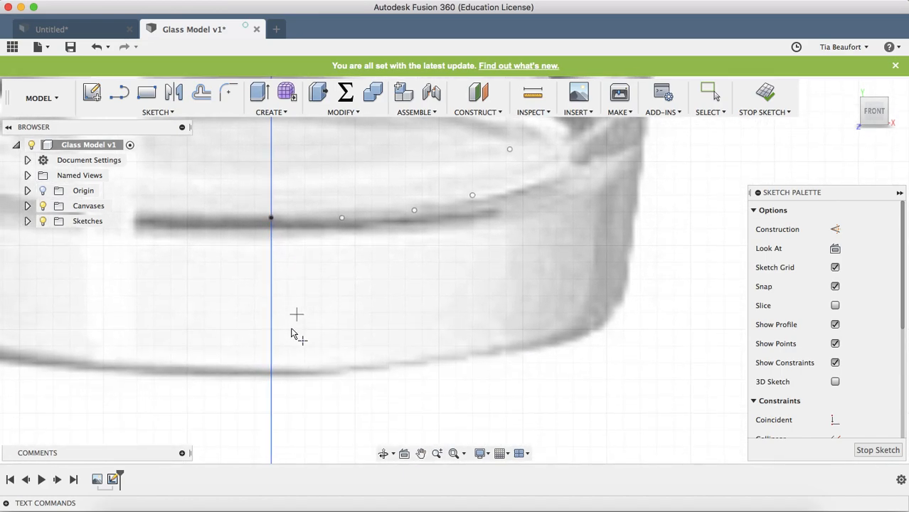
pyautogui.click(271, 373)
pyautogui.click(353, 373)
pyautogui.click(600, 329)
pyautogui.click(620, 306)
pyautogui.click(630, 276)
pyautogui.scroll(-3, 650, 203)
pyautogui.moveTo(649, 202); pyautogui.dragTo(551, 313, button='middle')
pyautogui.click(543, 306)
# Step: Draw the inner wall line from the uppermost inner base point to the lowest inner rim point
pyautogui.moveTo(608, 305)
pyautogui.mouseDown(button='middle')
pyautogui.moveTo(609, 291)
pyautogui.moveTo(595, 404)
pyautogui.moveTo(597, 365)
pyautogui.mouseUp(button='middle')
pyautogui.scroll(3, 544, 350)
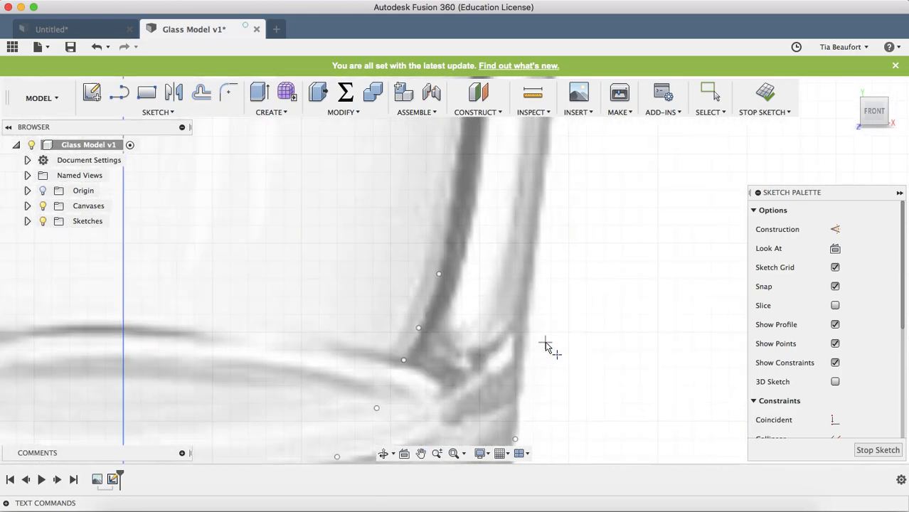
pyautogui.scroll(-7, 551, 351)
pyautogui.scroll(-2, 574, 332)
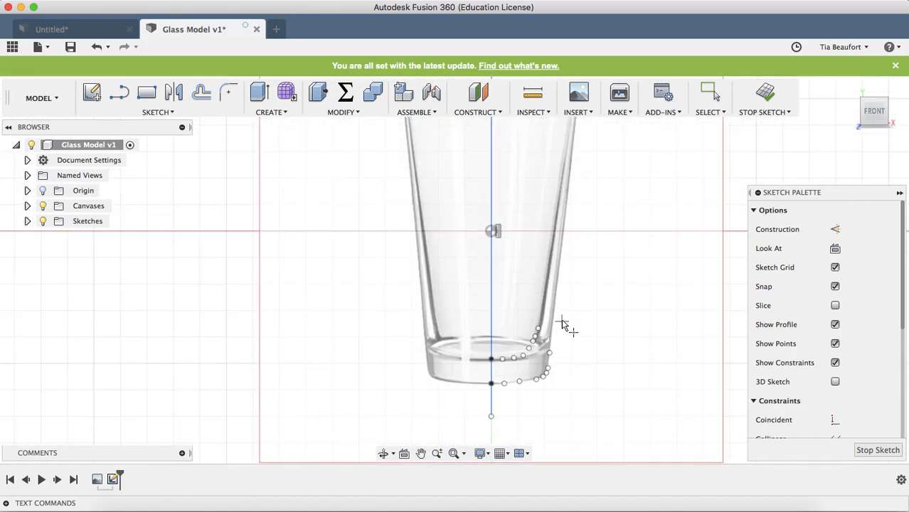
pyautogui.moveTo(583, 202)
pyautogui.mouseDown(button='middle')
pyautogui.moveTo(574, 193)
pyautogui.moveTo(512, 280)
pyautogui.moveTo(532, 220)
pyautogui.mouseUp(button='middle')
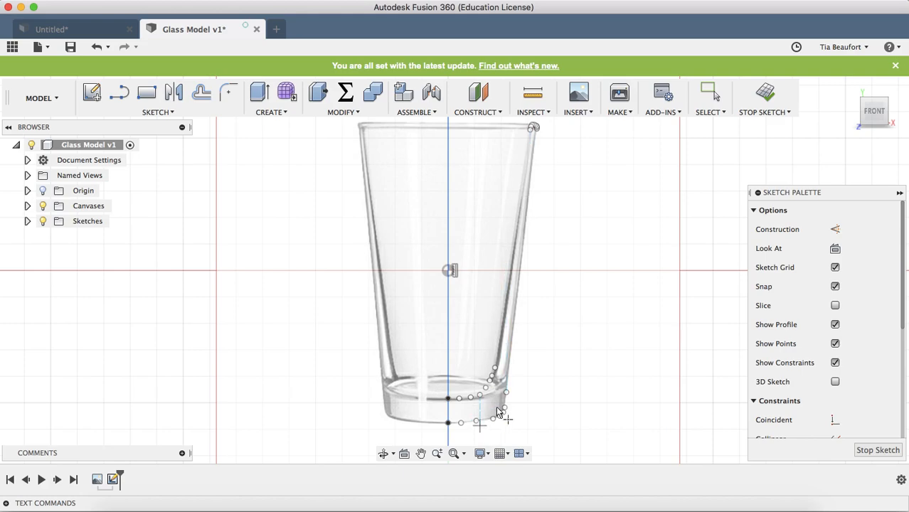
pyautogui.click(121, 95)
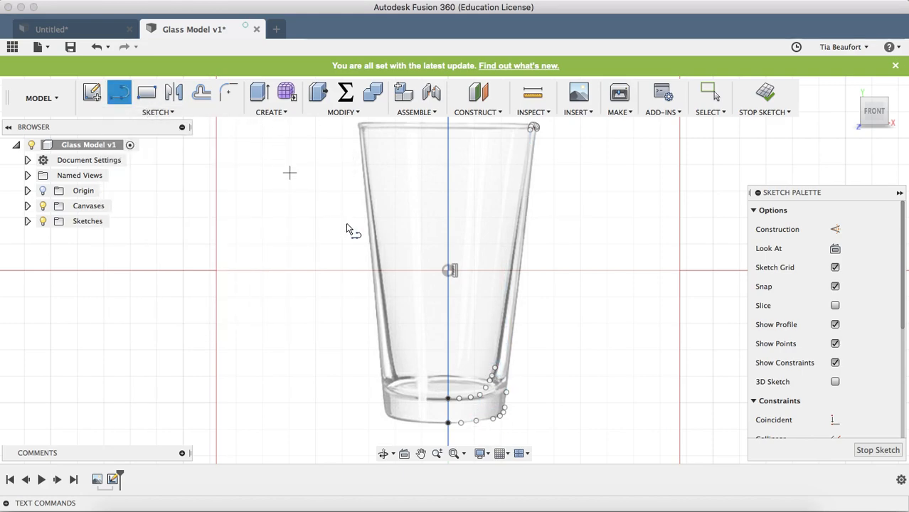
pyautogui.click(494, 369)
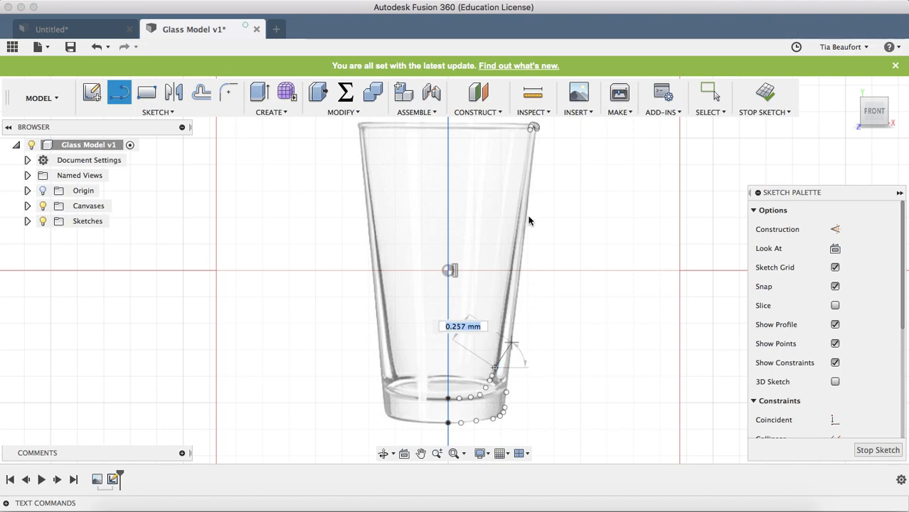
pyautogui.click(532, 130)
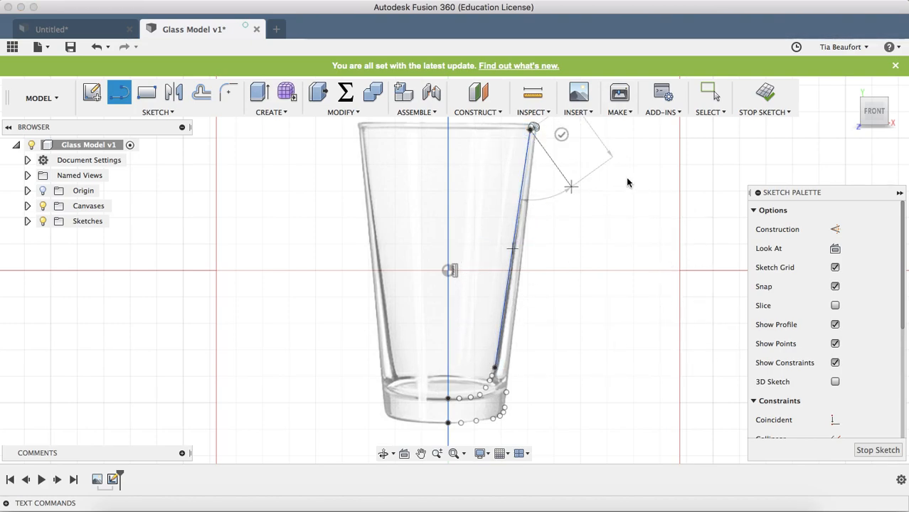
pyautogui.click(561, 135)
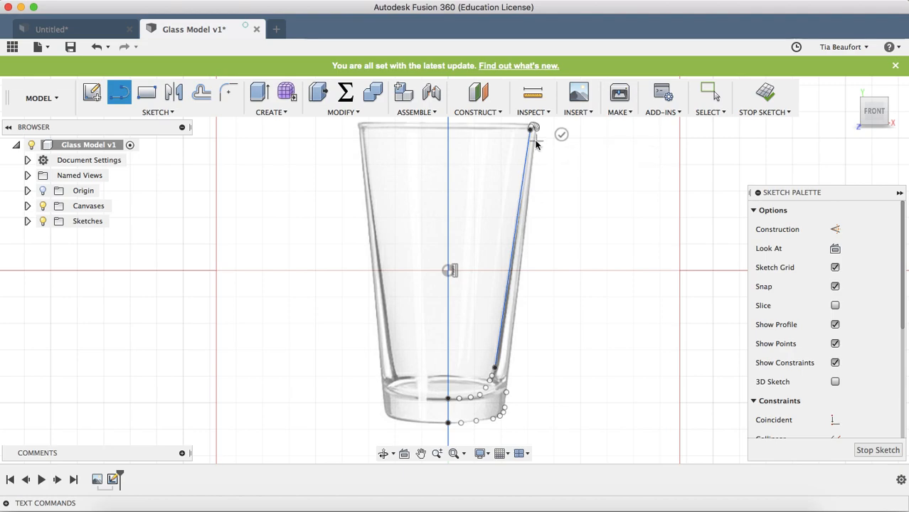
# Step: Draw the outer wall line from the lowest outer rim point to the uppermost outer base point
pyautogui.scroll(-2, 535, 134)
pyautogui.scroll(5, 538, 146)
pyautogui.scroll(5, 534, 145)
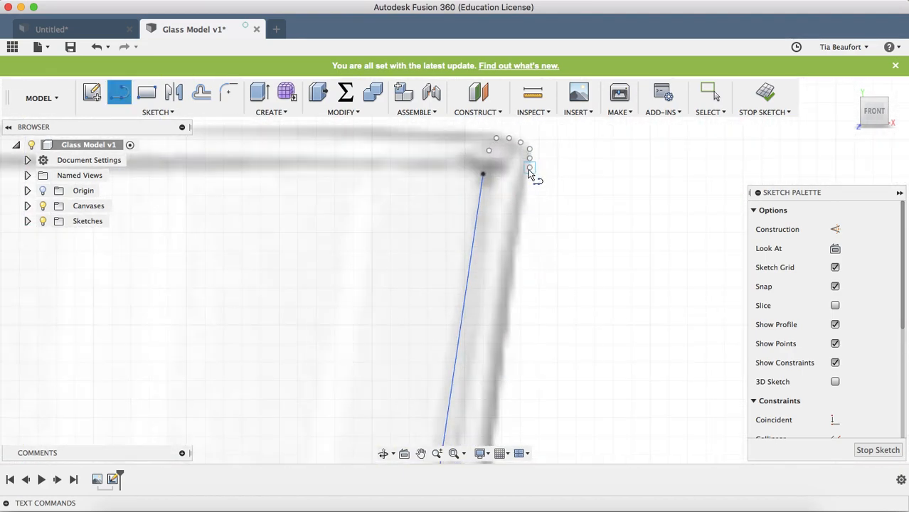
pyautogui.click(530, 173)
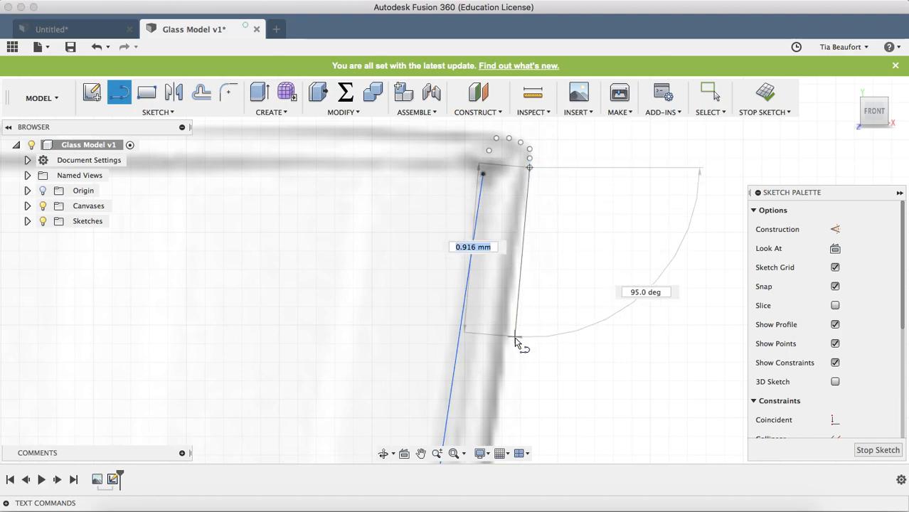
pyautogui.scroll(-2, 519, 345)
pyautogui.scroll(-2, 516, 352)
pyautogui.moveTo(522, 345); pyautogui.dragTo(541, 178, button='middle')
pyautogui.moveTo(525, 387); pyautogui.dragTo(548, 171, button='middle')
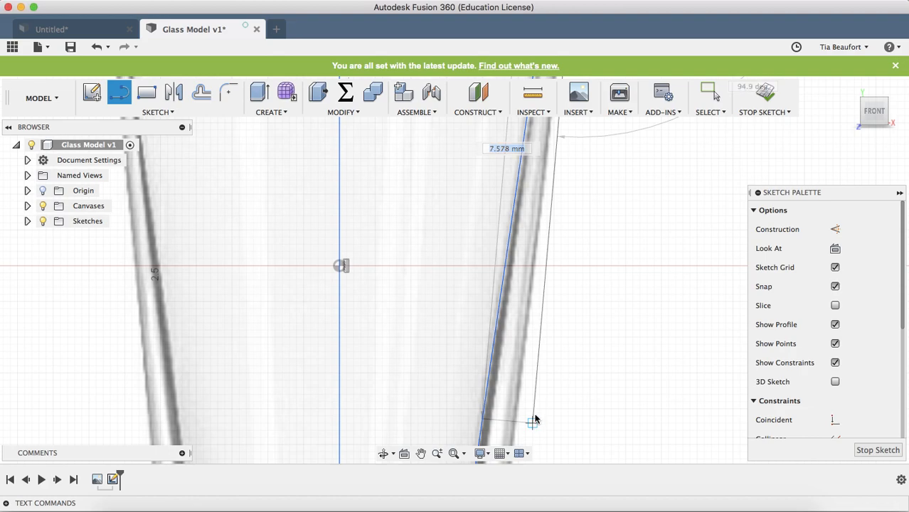
pyautogui.moveTo(533, 421); pyautogui.dragTo(585, 182, button='middle')
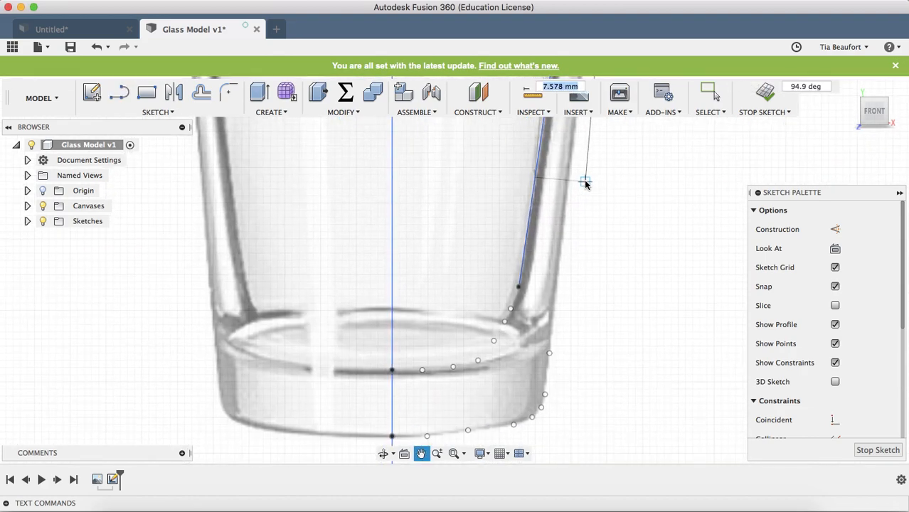
pyautogui.click(547, 360)
pyautogui.click(524, 370)
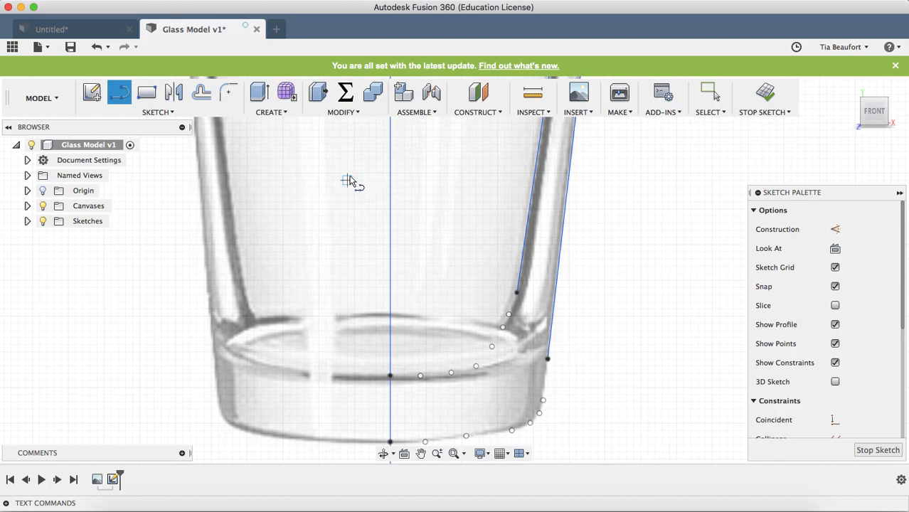
# Step: Draw a fit point spline through the inner base points, from the inner wall line's lower end to the centre line
pyautogui.scroll(-4, 587, 302)
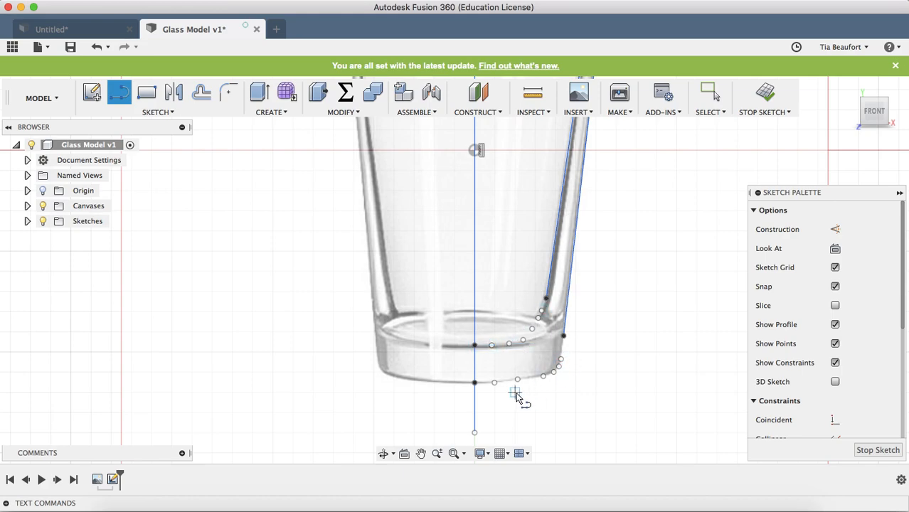
pyautogui.click(158, 113)
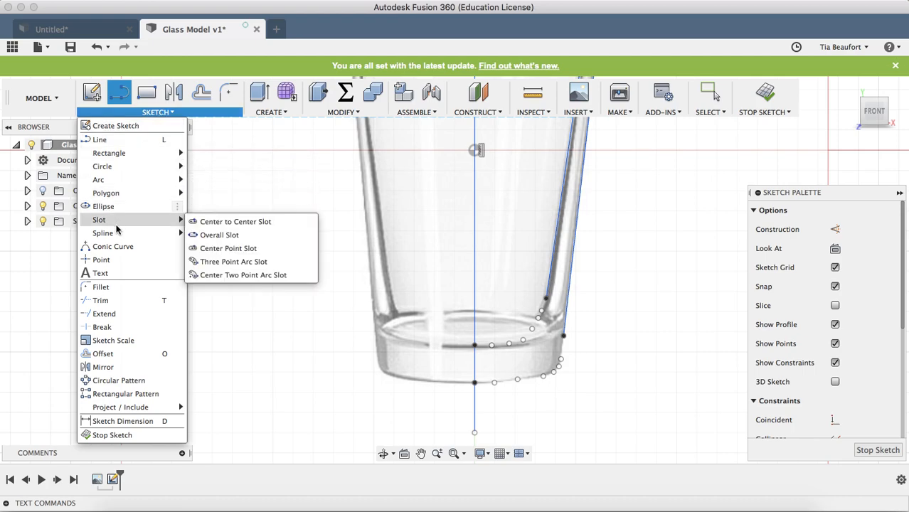
pyautogui.moveTo(105, 238)
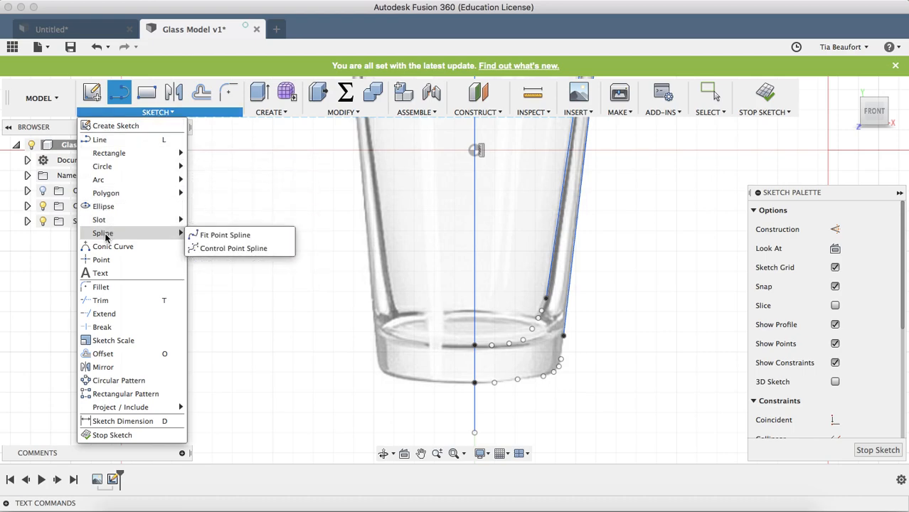
pyautogui.click(224, 235)
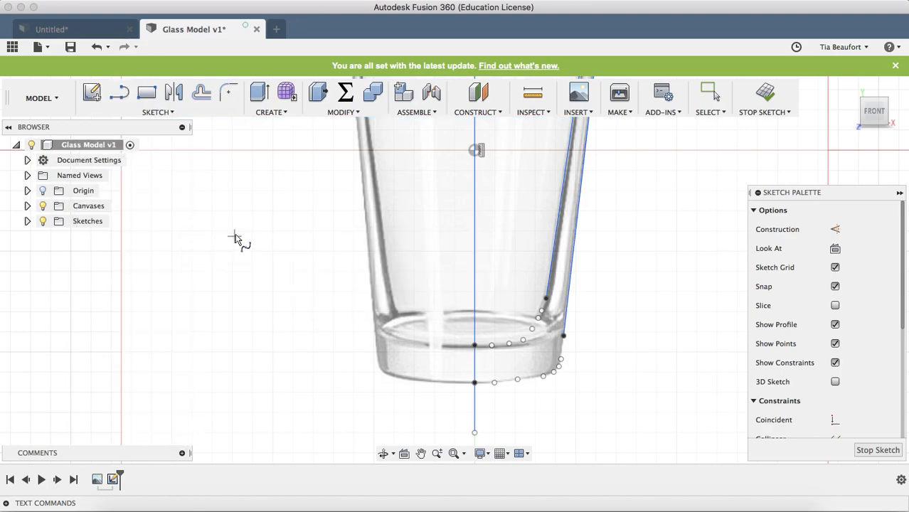
pyautogui.click(545, 299)
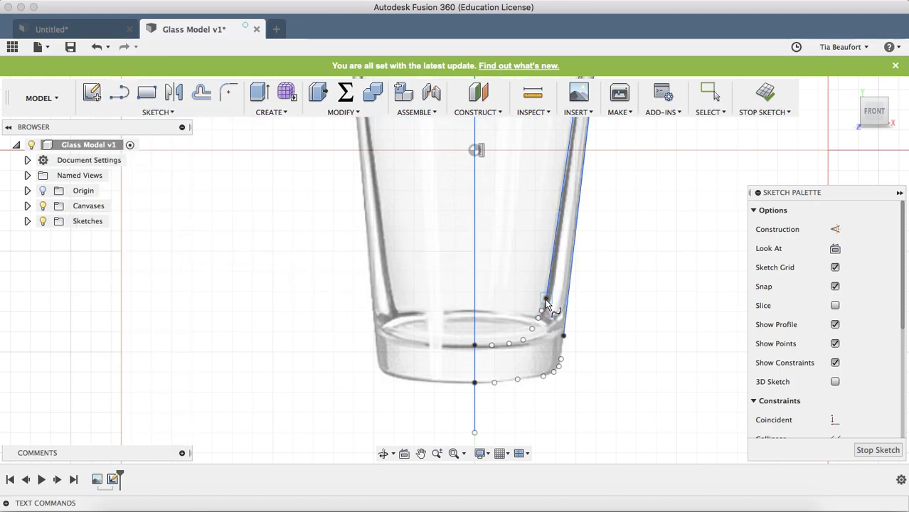
pyautogui.click(537, 318)
pyautogui.click(533, 328)
pyautogui.click(522, 340)
pyautogui.click(510, 344)
pyautogui.click(492, 345)
pyautogui.click(477, 346)
pyautogui.click(477, 315)
# Step: Draw a fit point spline through the outer base points, from the centre line around the corner to the outer wall line's lower end
pyautogui.click(474, 382)
pyautogui.click(564, 335)
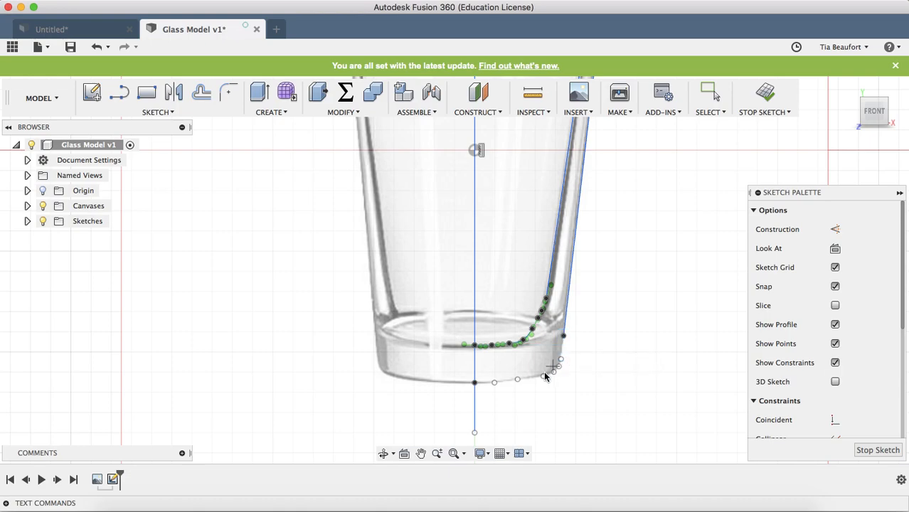
pyautogui.click(494, 383)
pyautogui.click(518, 380)
pyautogui.click(543, 377)
pyautogui.click(554, 371)
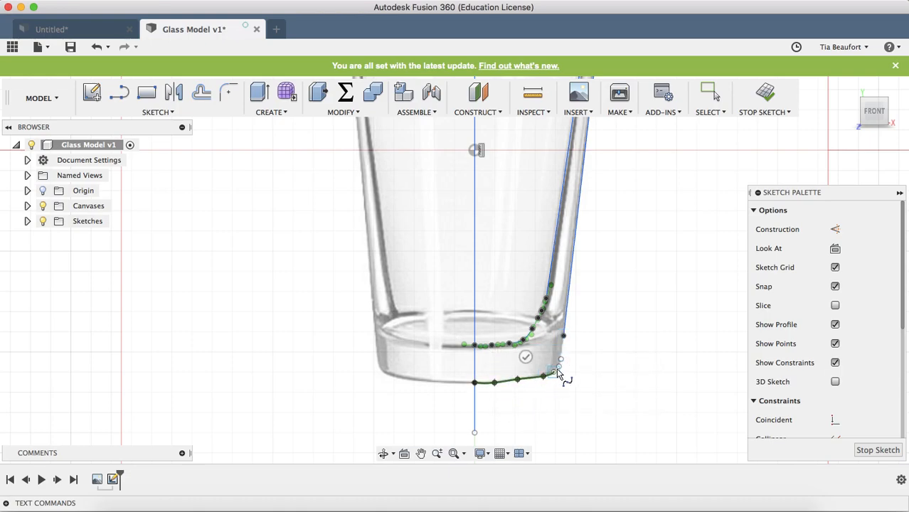
pyautogui.click(561, 360)
pyautogui.click(563, 336)
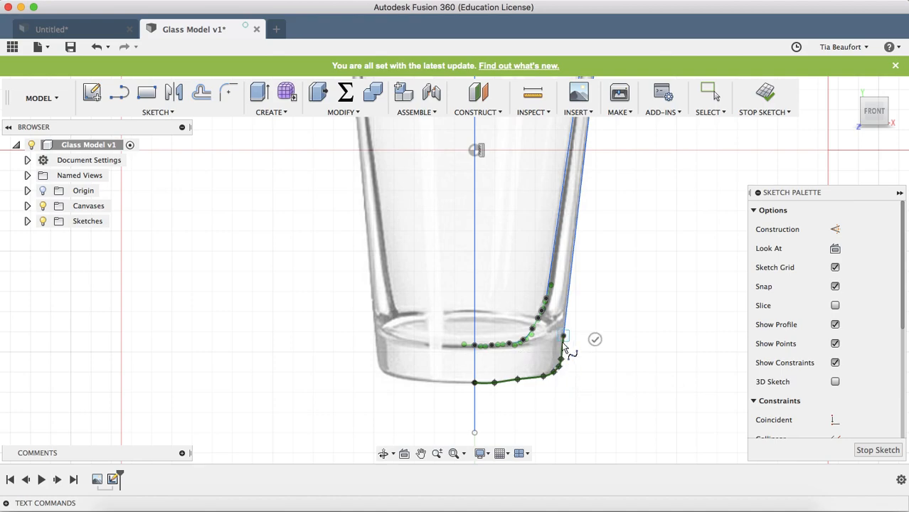
pyautogui.click(596, 340)
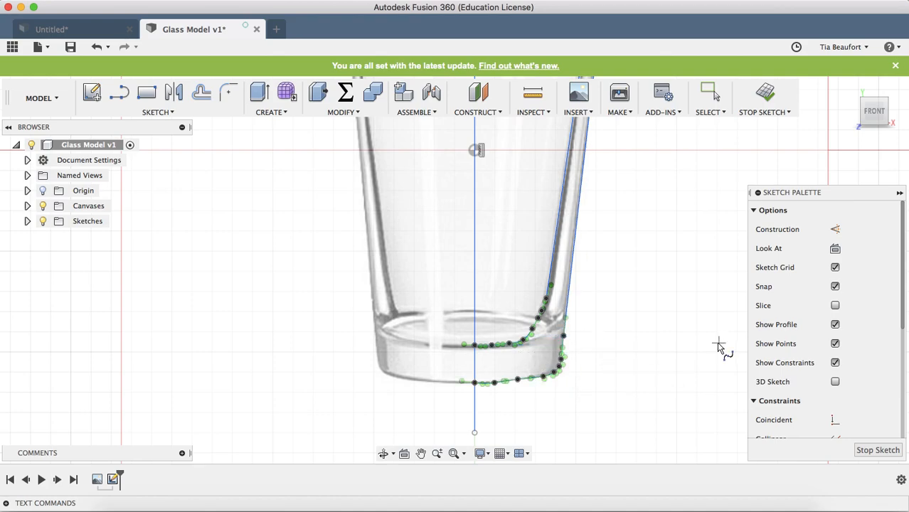
# Step: Draw a fit point spline over the rim points, from the outer wall line's upper end to the inner wall line's upper end
pyautogui.scroll(5, 551, 358)
pyautogui.scroll(-5, 597, 337)
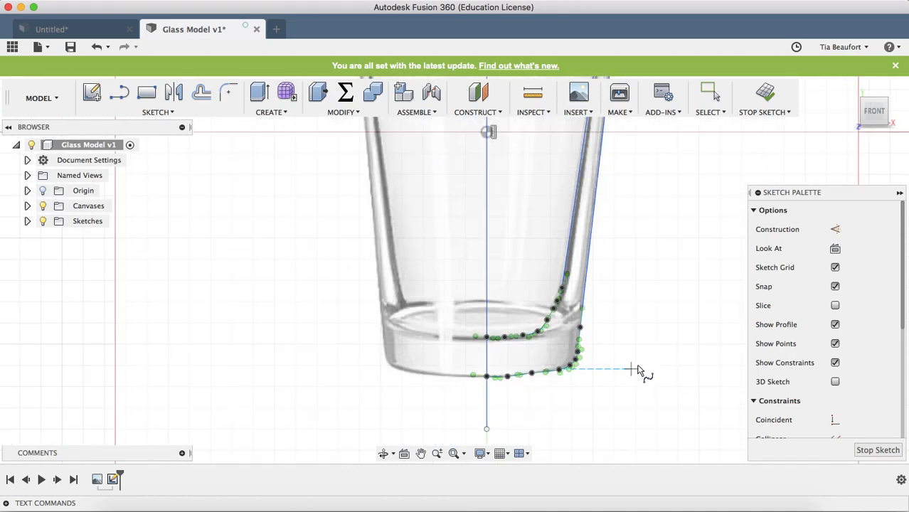
pyautogui.moveTo(616, 268); pyautogui.dragTo(436, 496, button='middle')
pyautogui.scroll(-3, 451, 156)
pyautogui.scroll(5, 455, 158)
pyautogui.scroll(2, 471, 157)
pyautogui.click(463, 218)
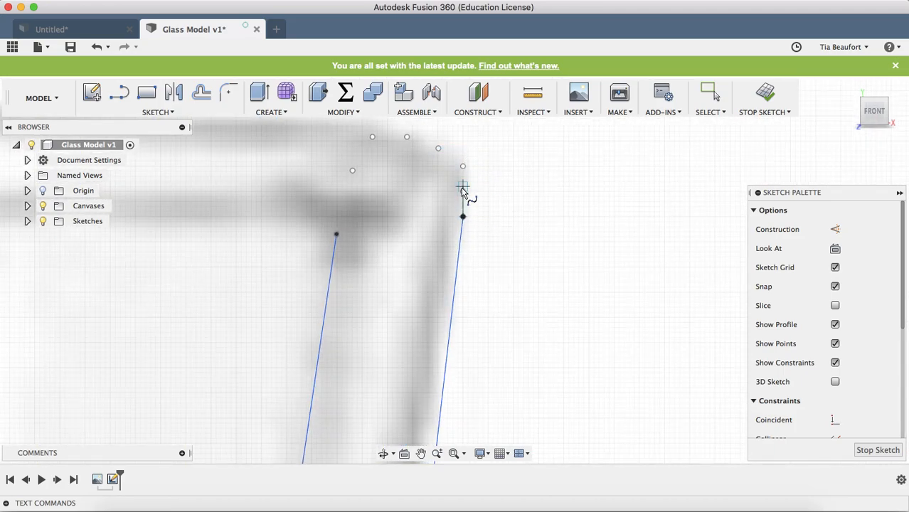
pyautogui.click(462, 191)
pyautogui.click(439, 150)
pyautogui.click(407, 138)
pyautogui.click(372, 137)
pyautogui.click(352, 171)
pyautogui.click(336, 235)
pyautogui.click(306, 227)
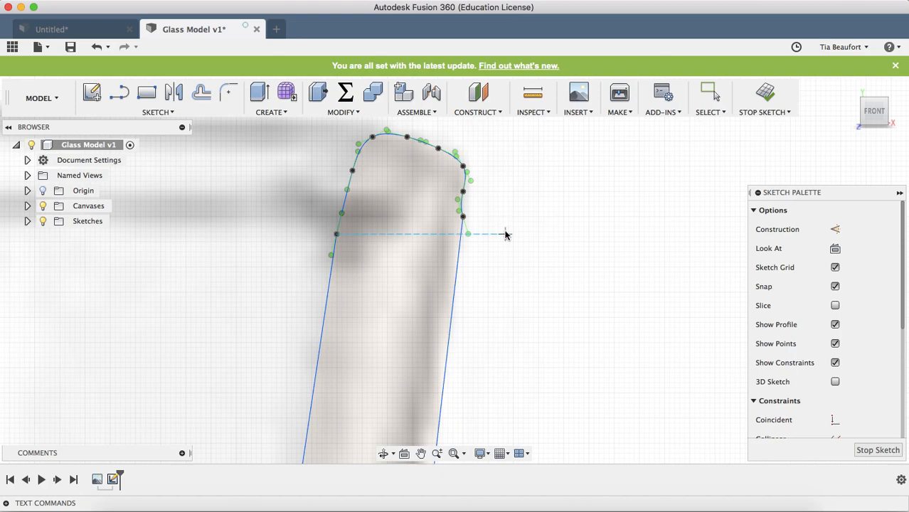
pyautogui.press('Escape')
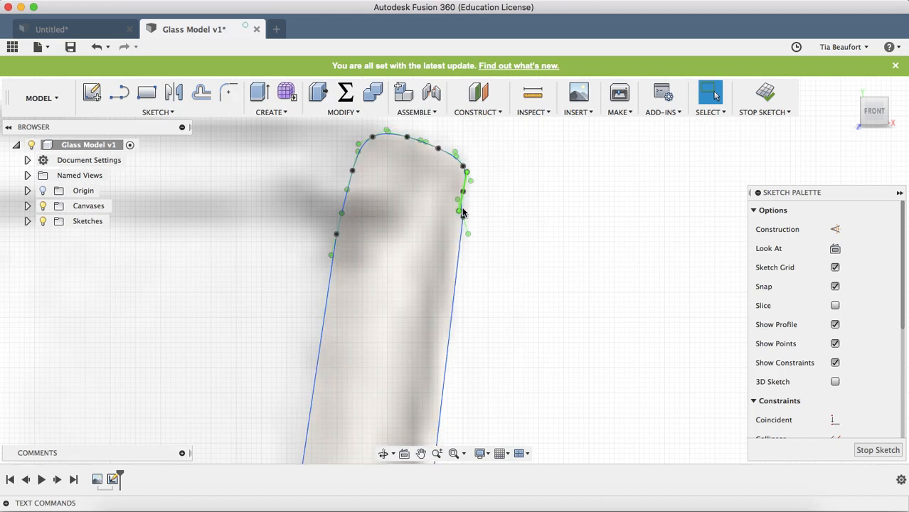
# Step: Adjust the rim spline's end tangent handle to vertical where the spline meets the outer wall line
pyautogui.scroll(5, 463, 210)
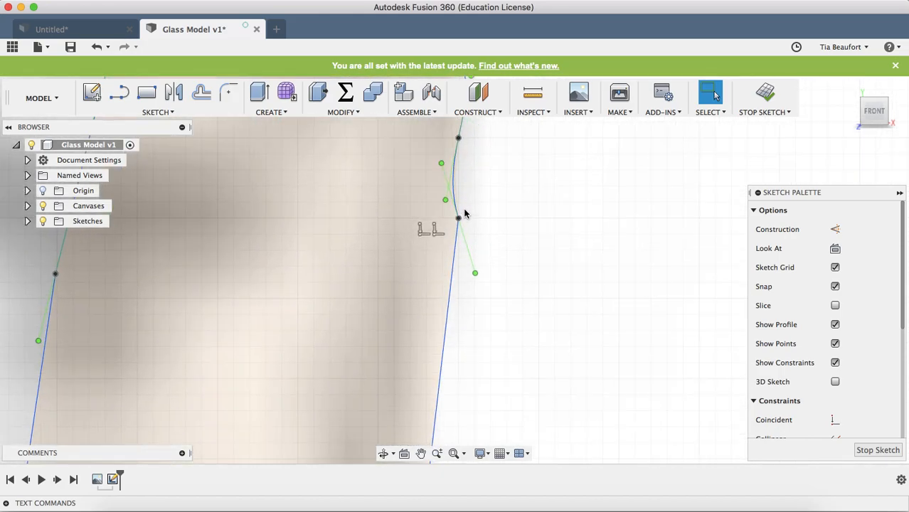
pyautogui.moveTo(478, 194)
pyautogui.mouseDown(button='middle')
pyautogui.moveTo(473, 229)
pyautogui.moveTo(454, 258)
pyautogui.mouseUp(button='middle')
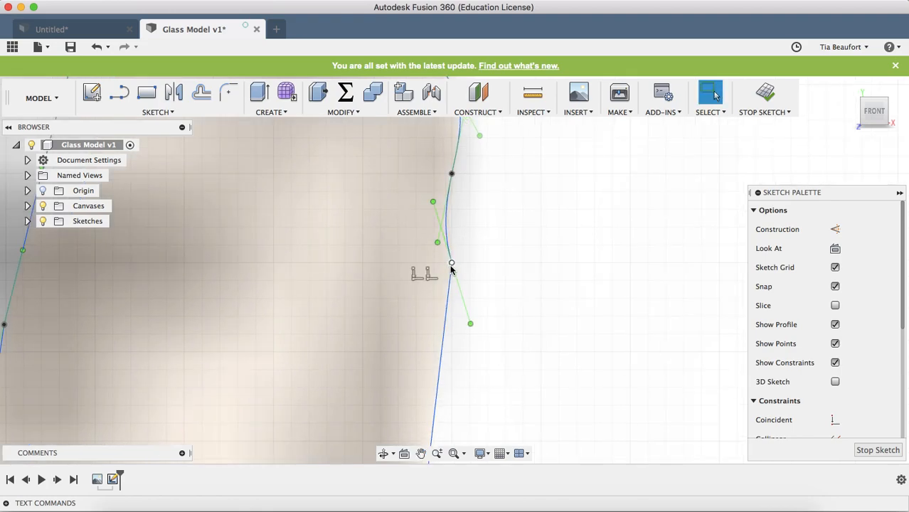
pyautogui.click(450, 265)
pyautogui.moveTo(468, 325); pyautogui.dragTo(453, 367)
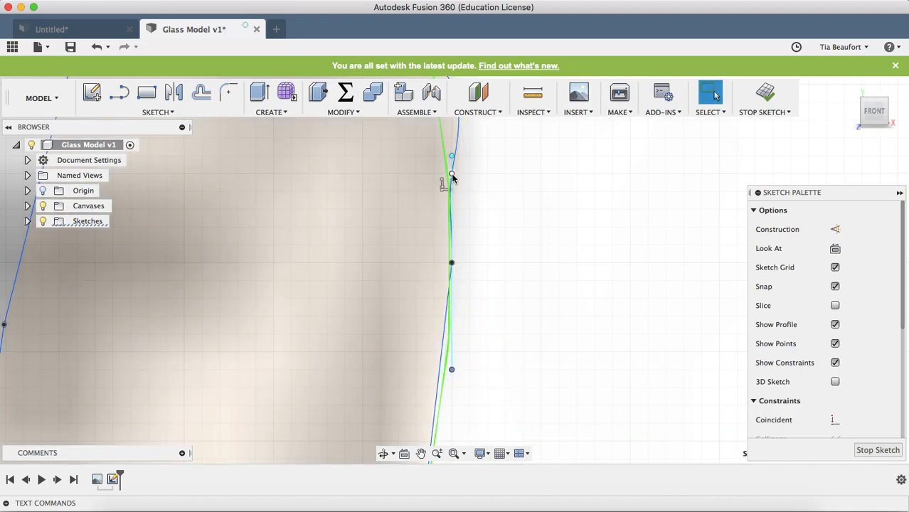
# Step: Nudge the rim spline point just above the outer wall line's upper end slightly outward
pyautogui.click(451, 175)
pyautogui.moveTo(452, 177); pyautogui.dragTo(457, 176)
pyautogui.scroll(-5, 481, 161)
pyautogui.scroll(-3, 471, 171)
pyautogui.scroll(8, 470, 206)
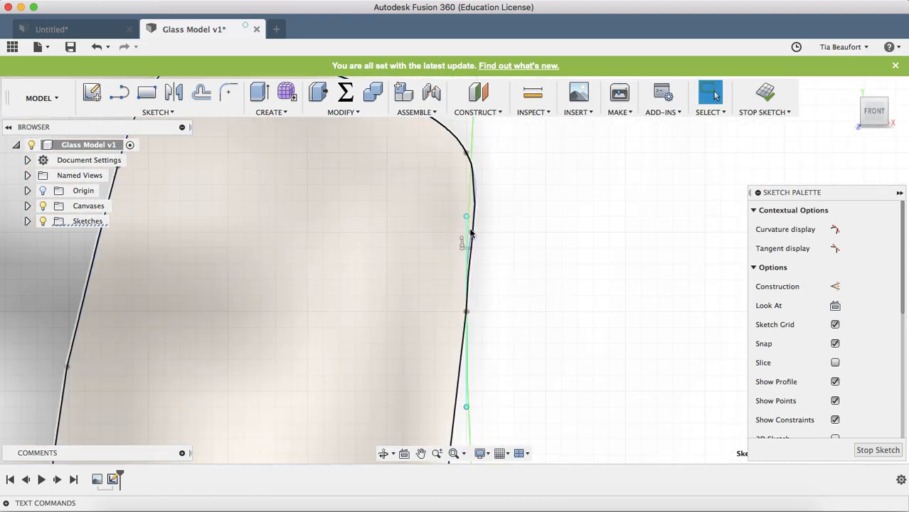
pyautogui.scroll(-6, 481, 239)
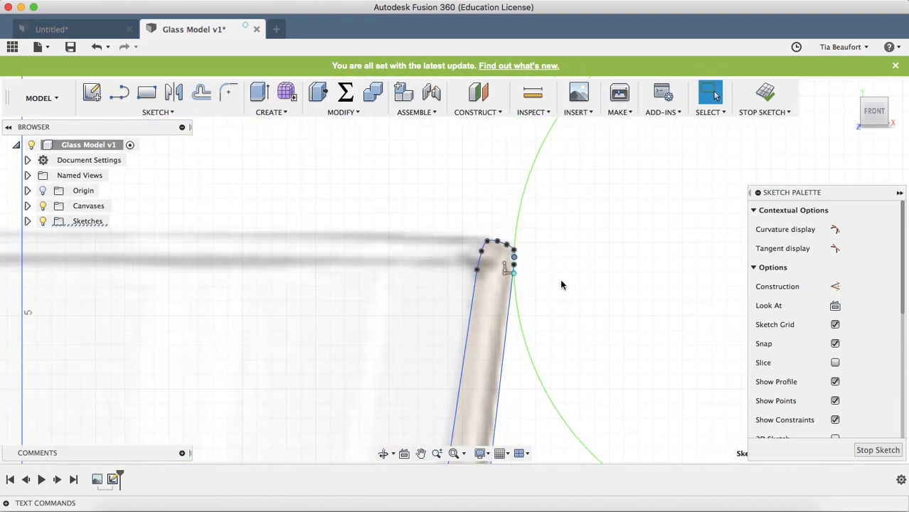
# Step: Move the outer base spline point nearest the centre line slightly up to about Y -5.75 mm to flatten the bottom curve
pyautogui.scroll(-5, 561, 285)
pyautogui.scroll(-6, 574, 289)
pyautogui.moveTo(578, 334); pyautogui.dragTo(540, 230, button='middle')
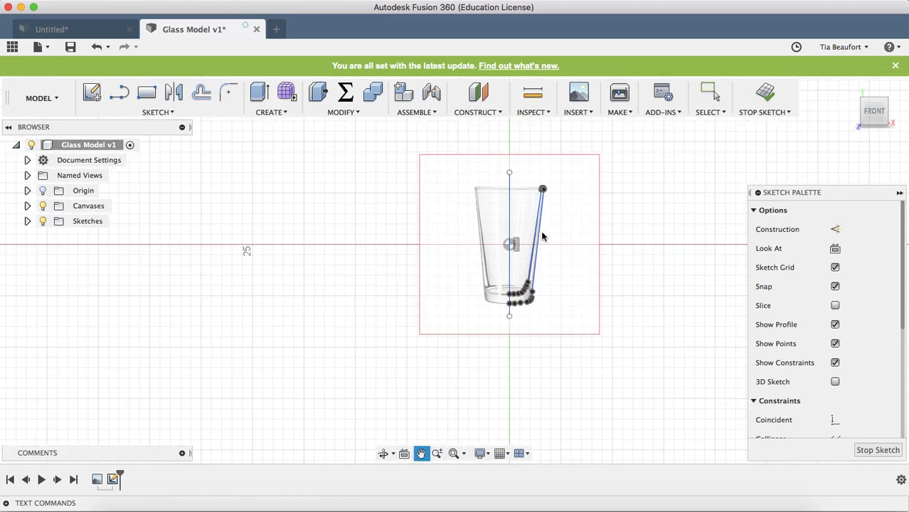
pyautogui.press('Escape')
pyautogui.scroll(5, 541, 232)
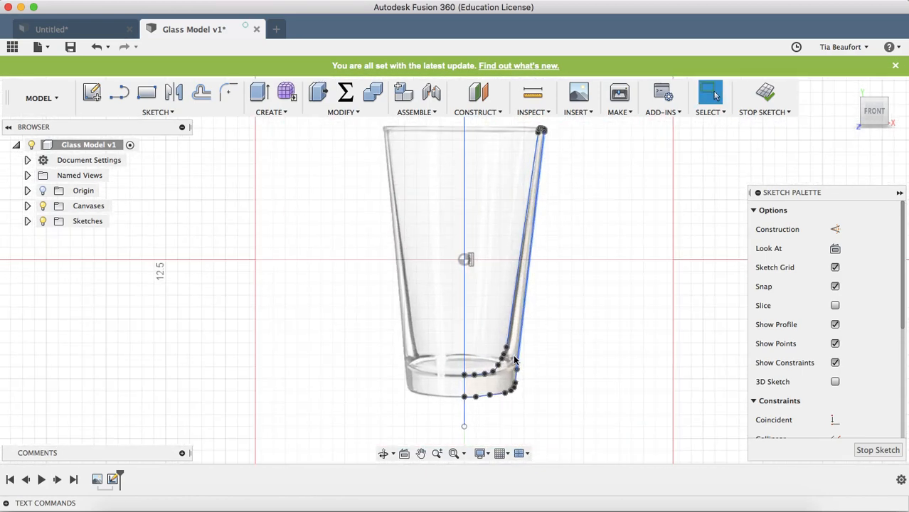
pyautogui.scroll(6, 513, 395)
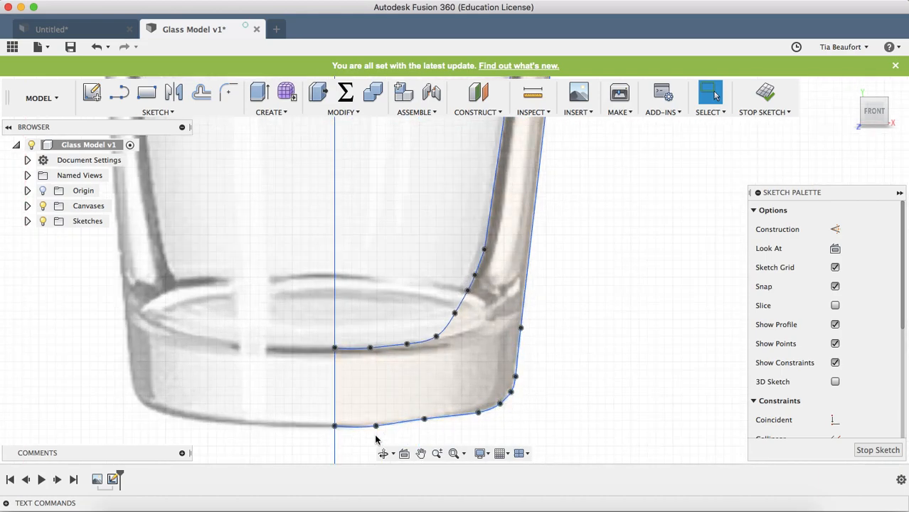
pyautogui.scroll(4, 372, 437)
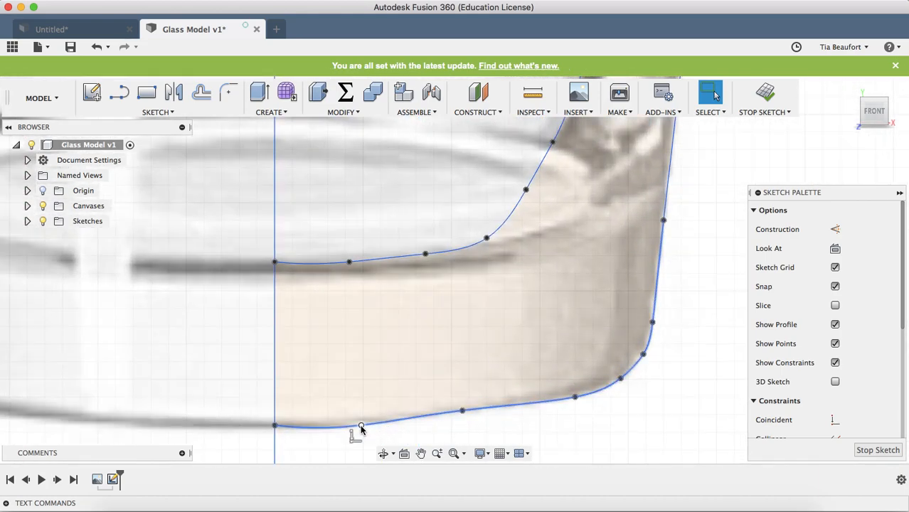
pyautogui.click(361, 427)
pyautogui.press('Escape')
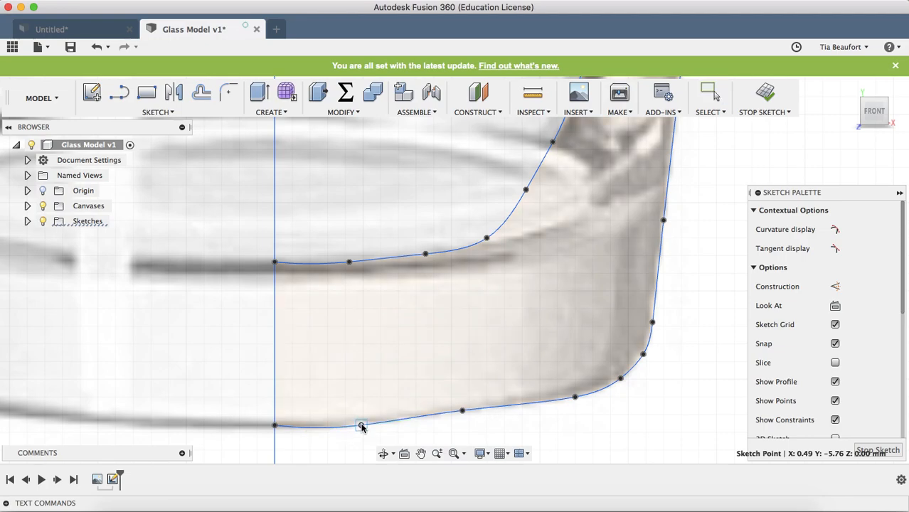
pyautogui.scroll(5, 361, 424)
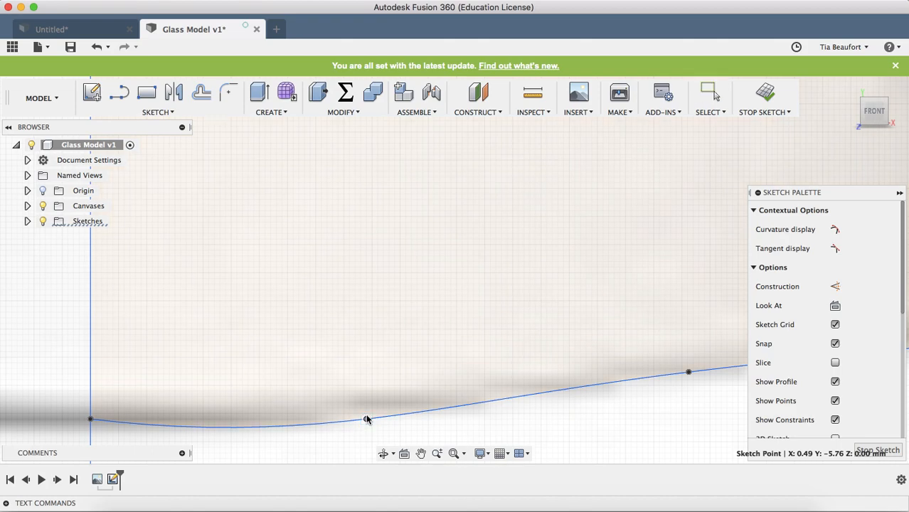
pyautogui.click(365, 419)
pyautogui.moveTo(366, 419); pyautogui.dragTo(366, 413)
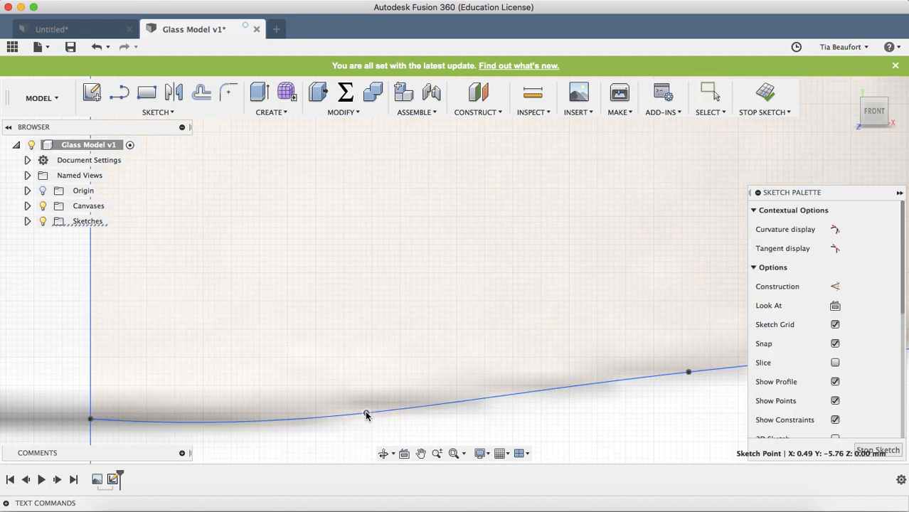
pyautogui.scroll(-8, 527, 407)
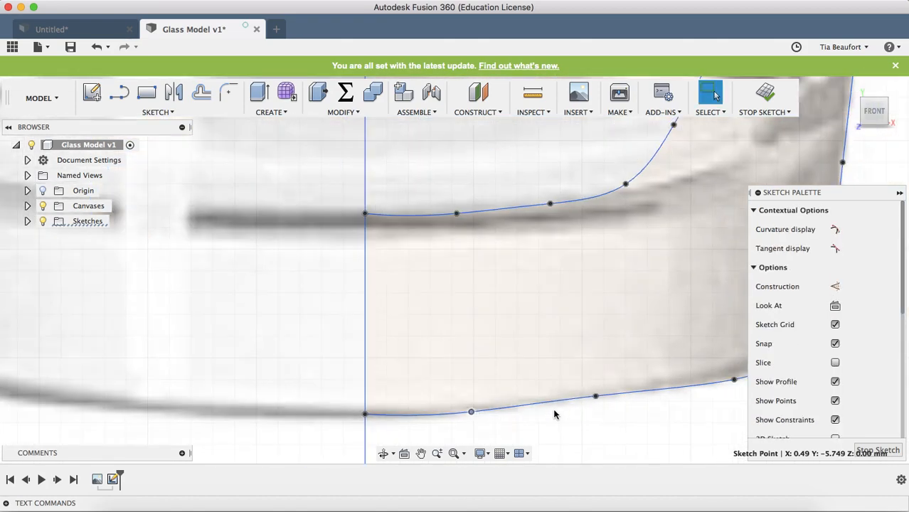
pyautogui.scroll(6, 503, 278)
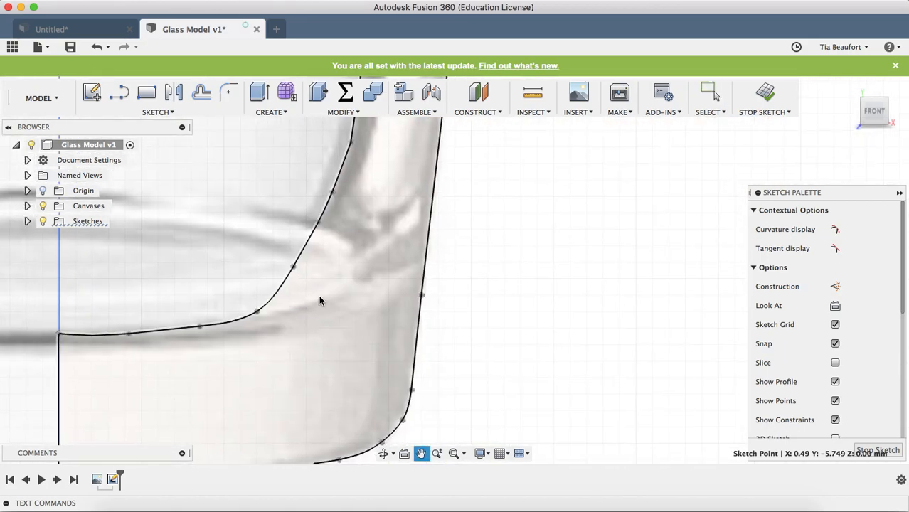
pyautogui.scroll(3, 473, 278)
pyautogui.scroll(-6, 466, 286)
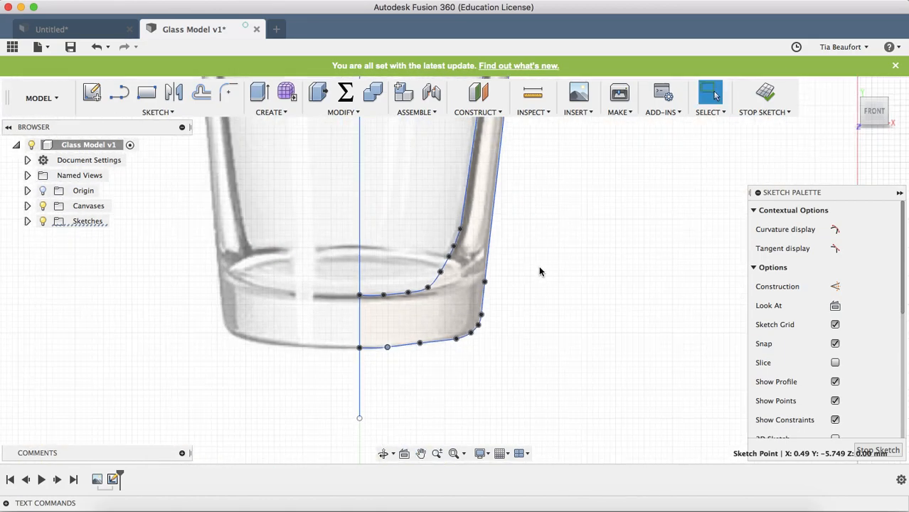
pyautogui.scroll(-5, 527, 251)
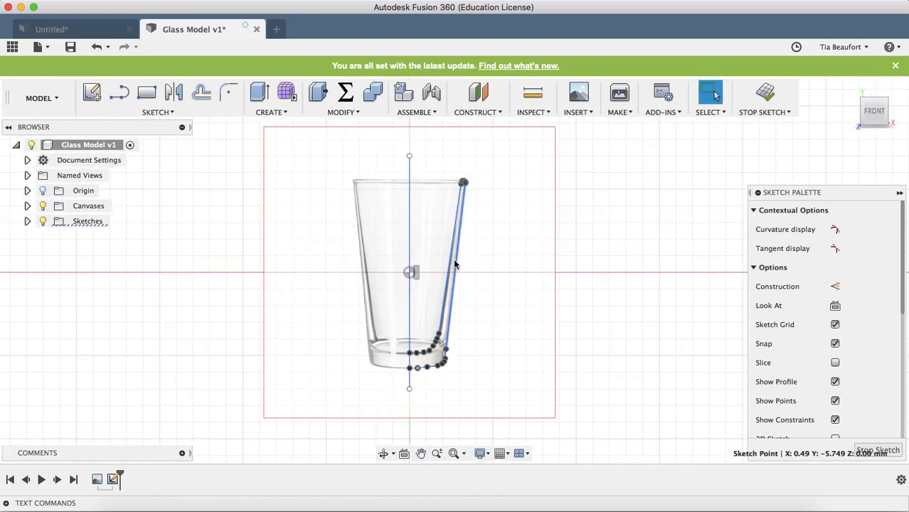
pyautogui.click(491, 301)
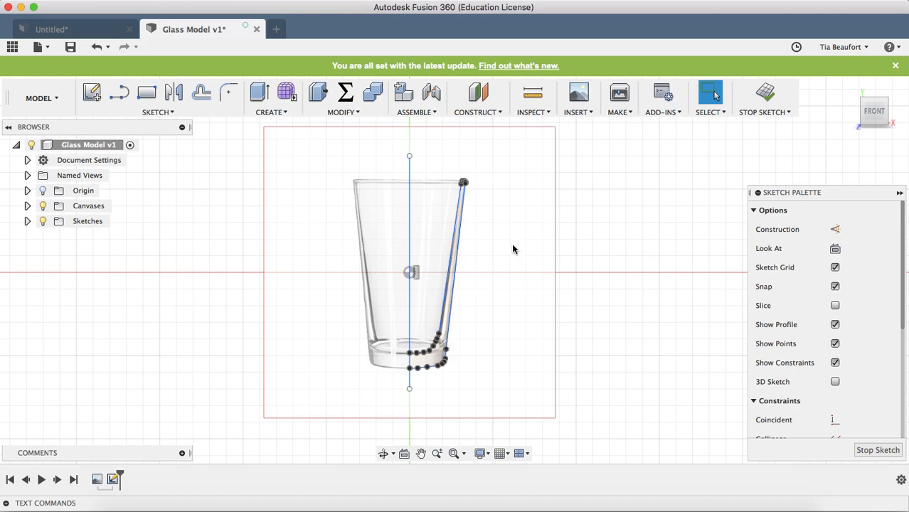
# Step: Set up a Revolve of the closed half-glass profile around the vertical centre line as a new body
pyautogui.click(269, 113)
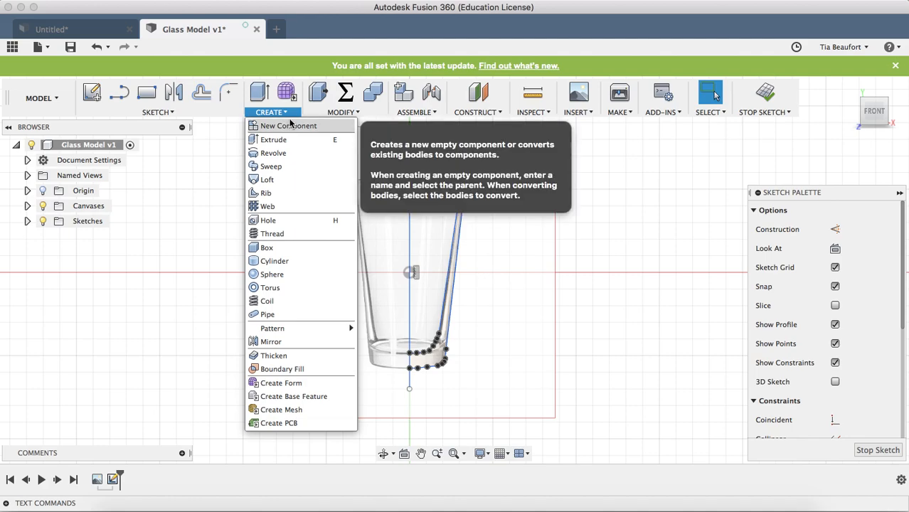
pyautogui.click(275, 154)
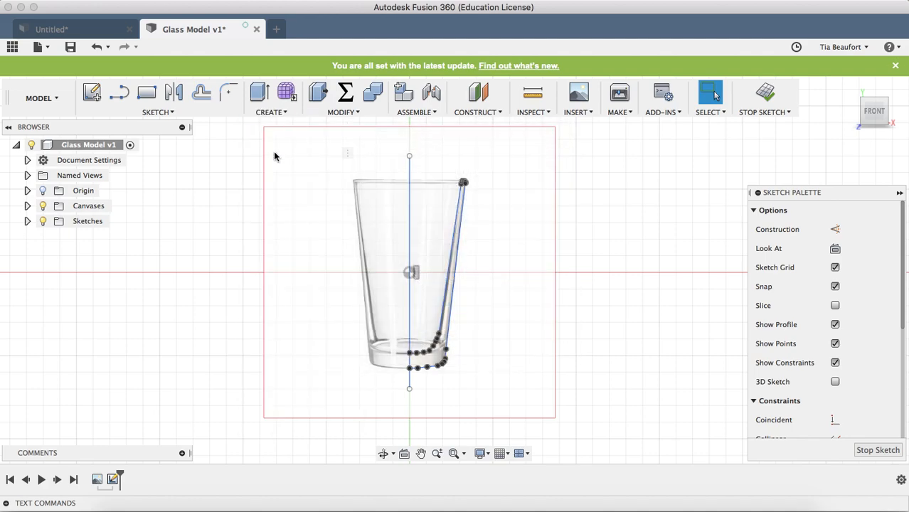
pyautogui.scroll(5, 444, 235)
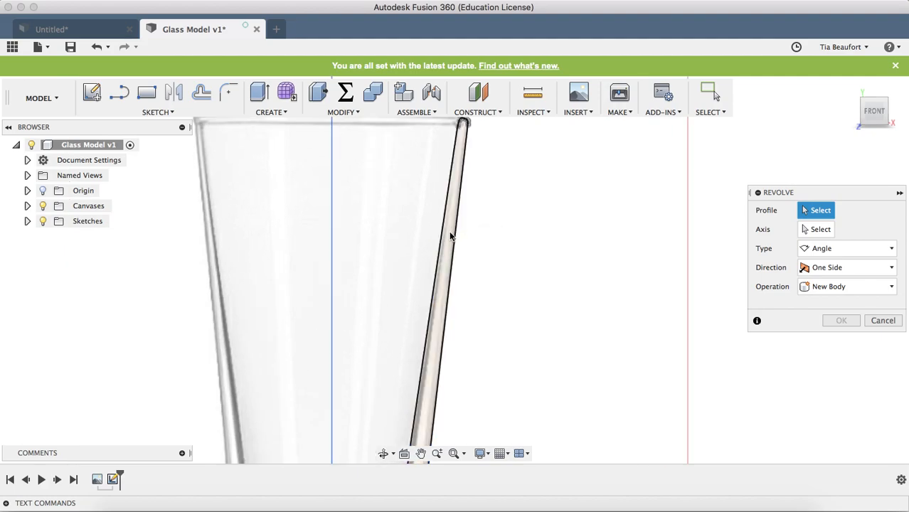
pyautogui.click(449, 242)
pyautogui.scroll(-5, 493, 254)
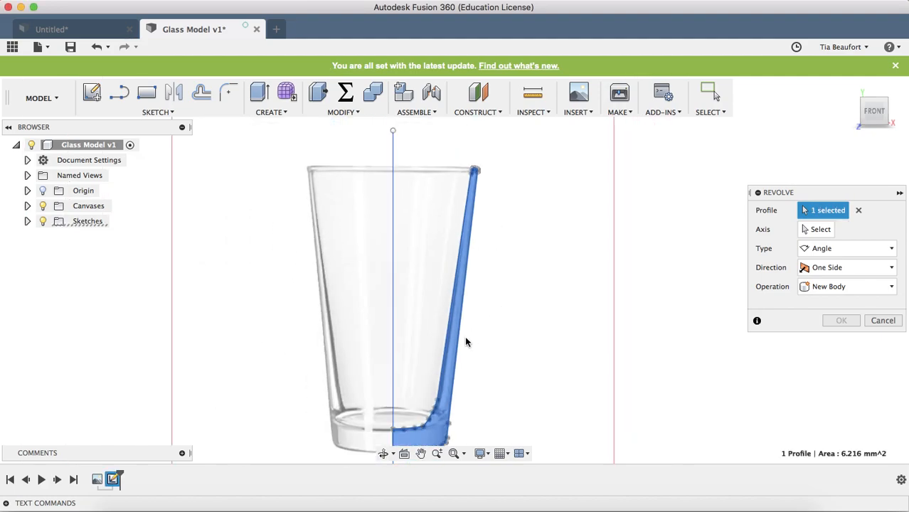
pyautogui.scroll(-2, 491, 329)
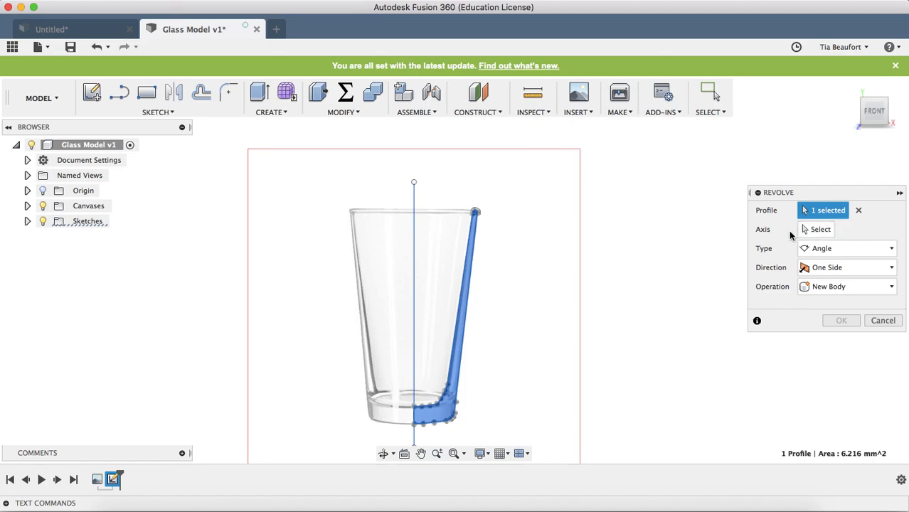
pyautogui.click(819, 230)
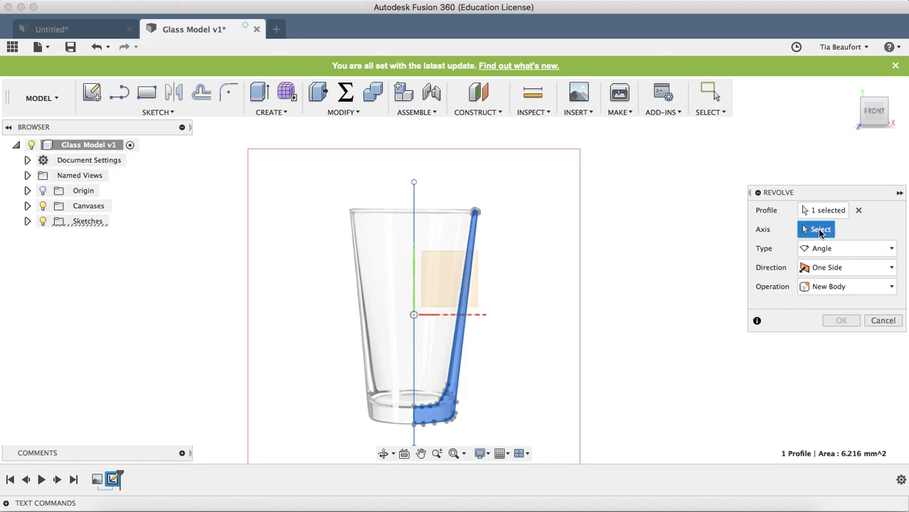
pyautogui.click(414, 198)
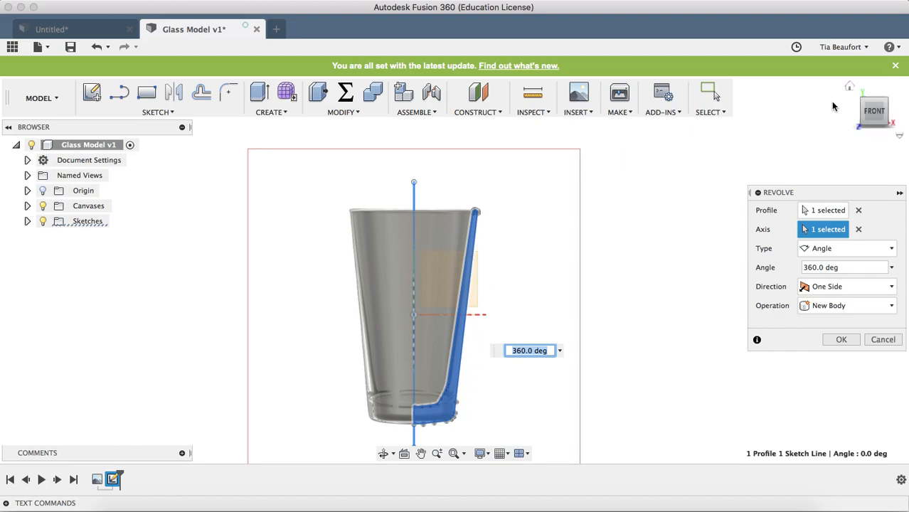
# Step: Show the revolve preview in the home view and set the revolve angle to 180 degrees
pyautogui.click(850, 88)
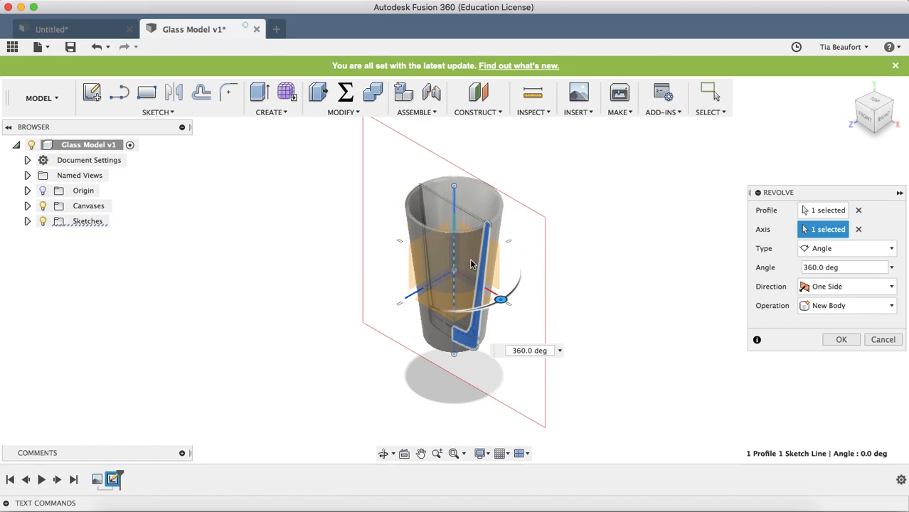
pyautogui.click(852, 266)
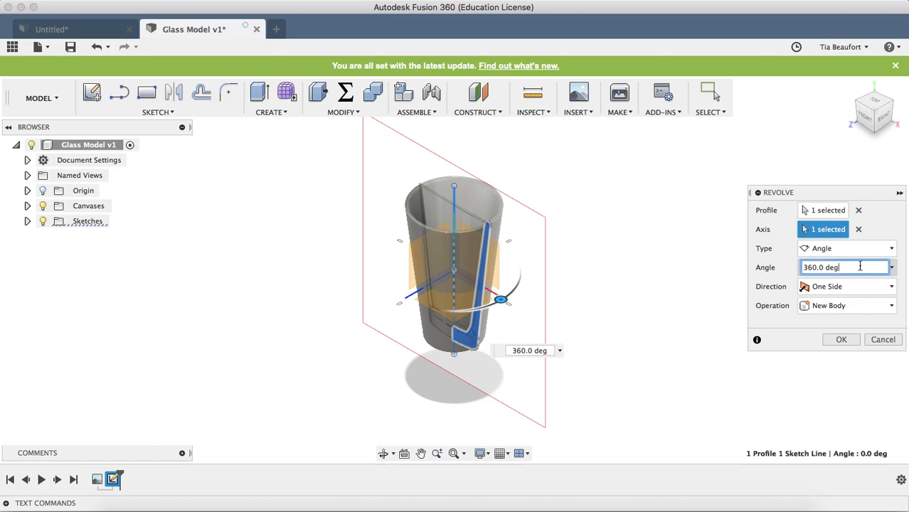
pyautogui.moveTo(852, 266); pyautogui.dragTo(775, 268)
pyautogui.write('180')
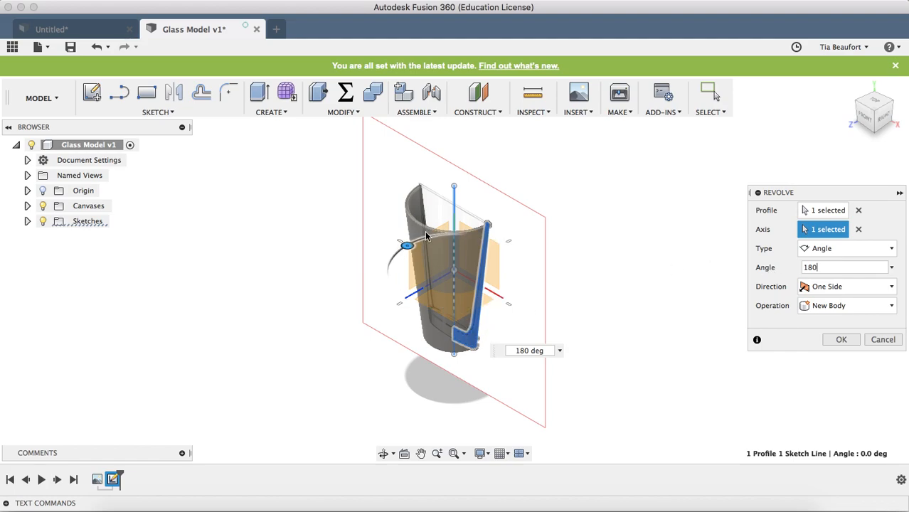
# Step: Set the revolve angle to 360.0 deg and complete the full revolve as a new body
pyautogui.click(890, 268)
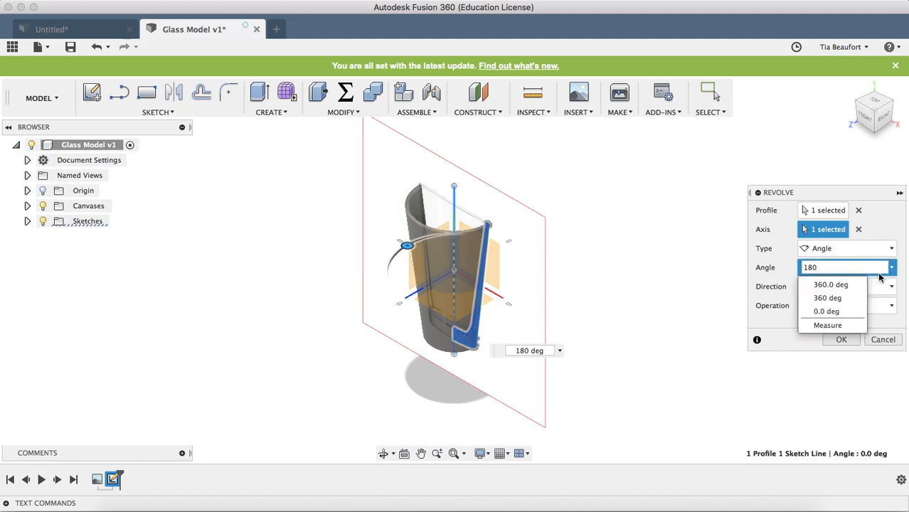
pyautogui.click(831, 284)
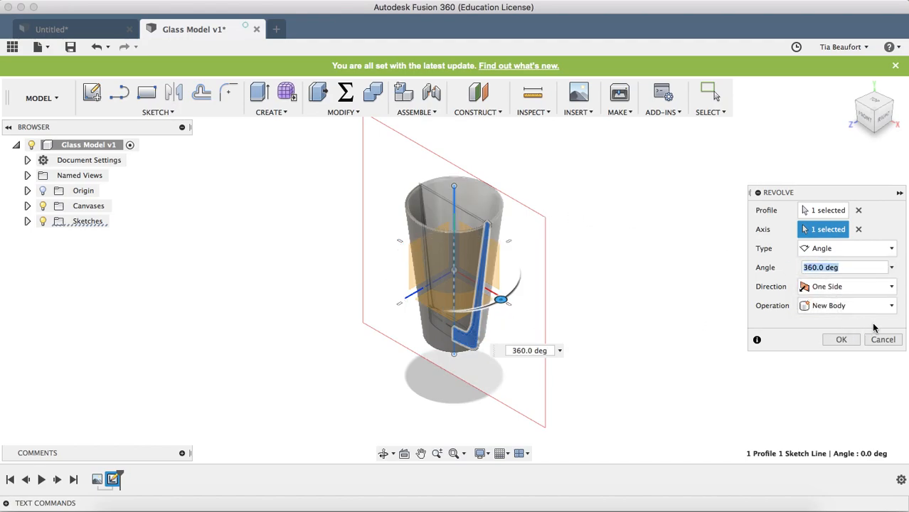
pyautogui.click(843, 337)
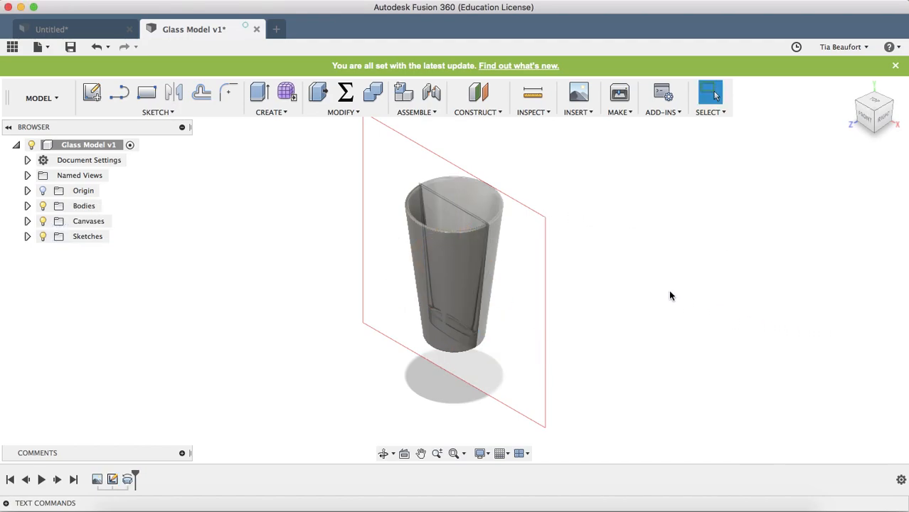
# Step: Hide the reference canvases so only the revolved glass is shown, and view the glass from the side
pyautogui.keyDown('shift'); pyautogui.moveTo(614, 263); pyautogui.dragTo(649, 236, button='middle'); pyautogui.keyUp('shift')
pyautogui.press('Escape')
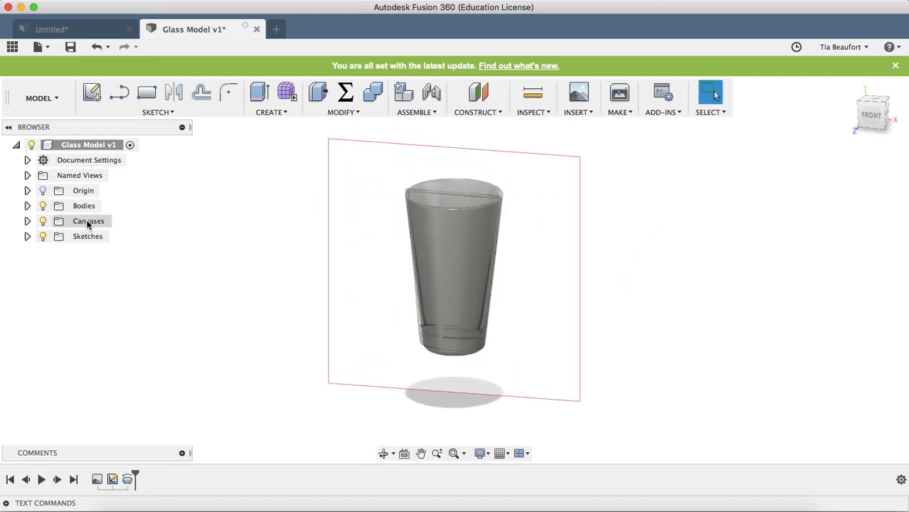
pyautogui.click(42, 221)
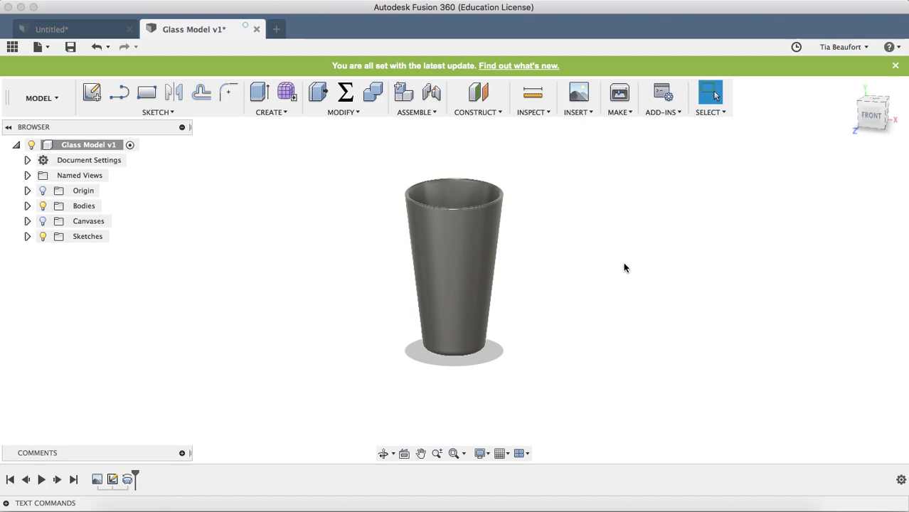
pyautogui.keyDown('shift'); pyautogui.moveTo(550, 217); pyautogui.dragTo(680, 203, button='middle'); pyautogui.keyUp('shift')
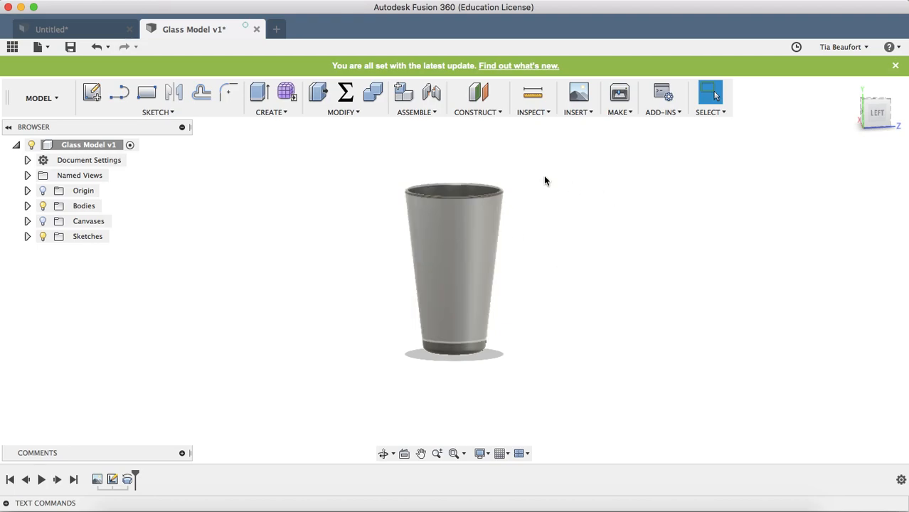
# Step: Open the appearance settings for the glass with bodies/components as the target and browse the Fusion 360 material library
pyautogui.click(454, 247)
pyautogui.rightClick(451, 247)
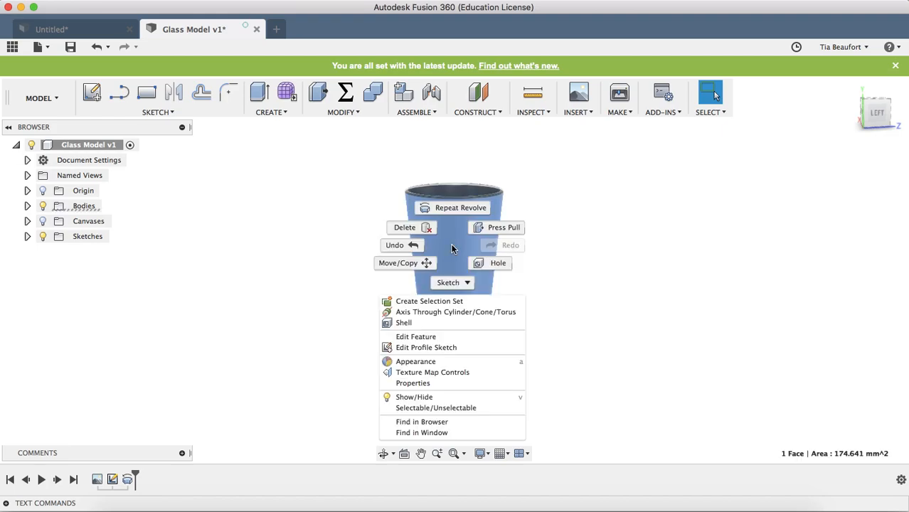
pyautogui.click(415, 362)
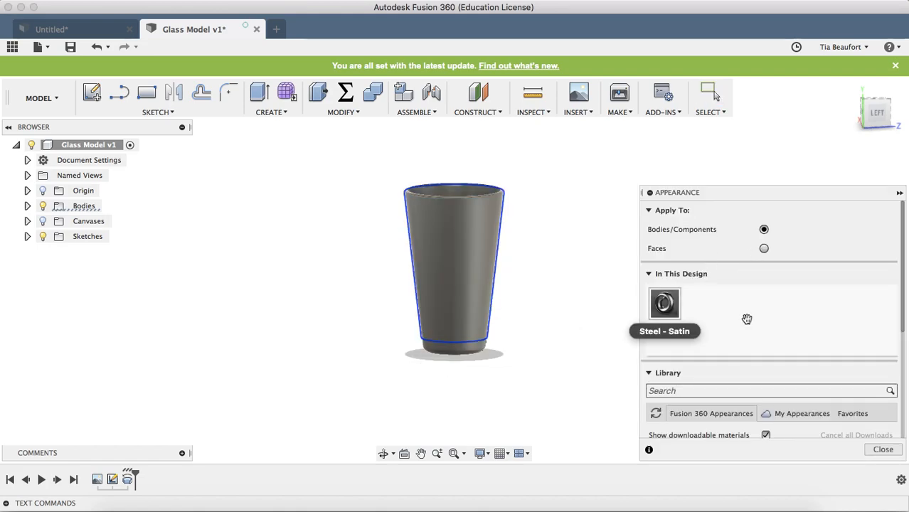
pyautogui.scroll(-4, 747, 318)
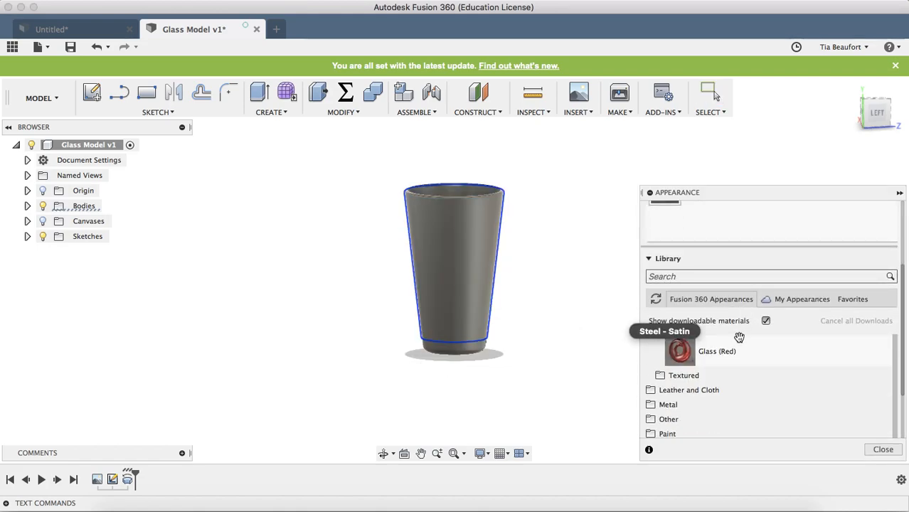
pyautogui.scroll(-3, 740, 341)
pyautogui.scroll(5, 741, 337)
pyautogui.moveTo(895, 373); pyautogui.dragTo(894, 296)
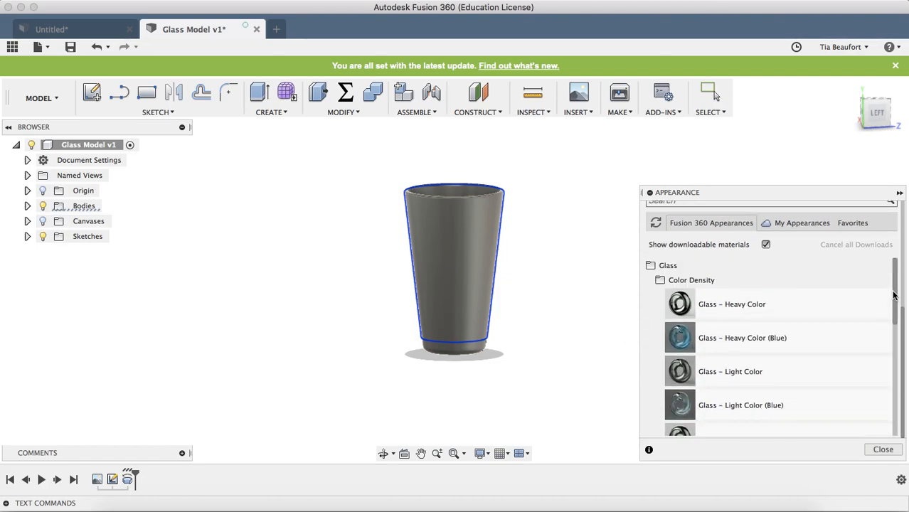
# Step: Show the Smooth subcategory of the Glass appearances with the Color Density group collapsed
pyautogui.click(667, 265)
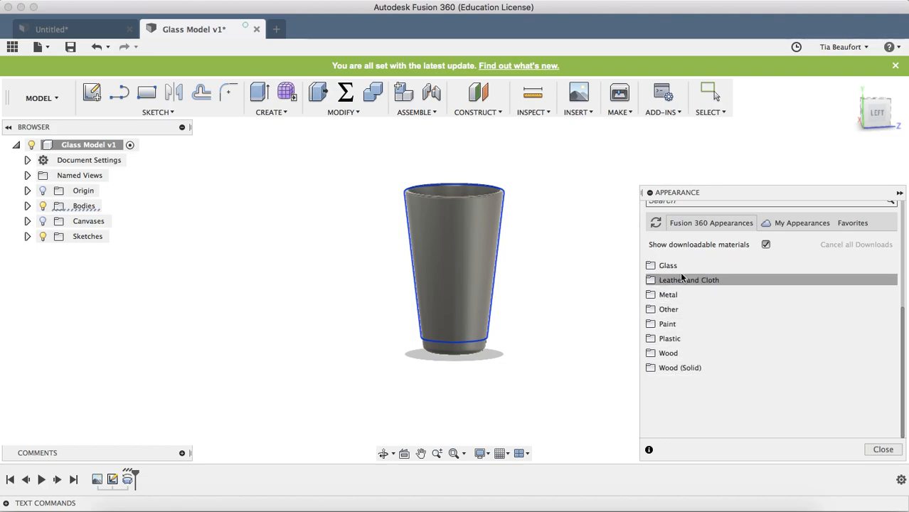
pyautogui.click(671, 268)
pyautogui.click(690, 280)
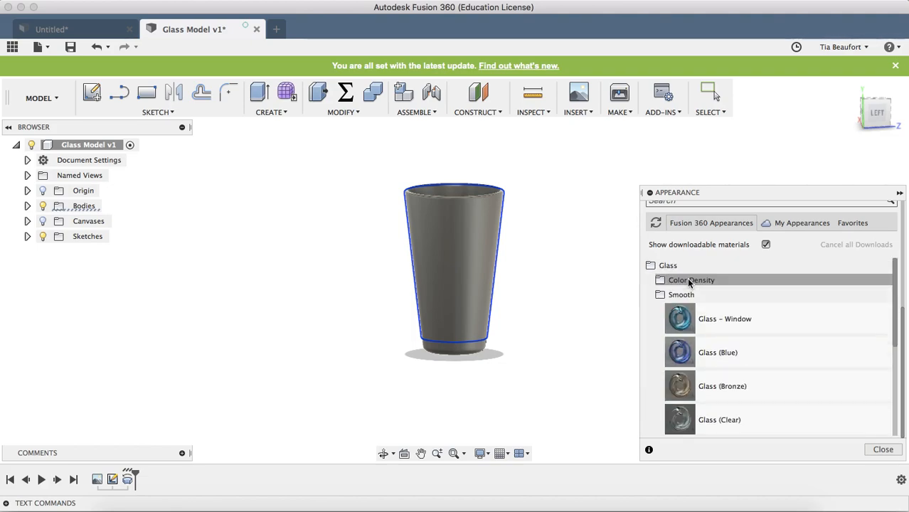
pyautogui.click(687, 289)
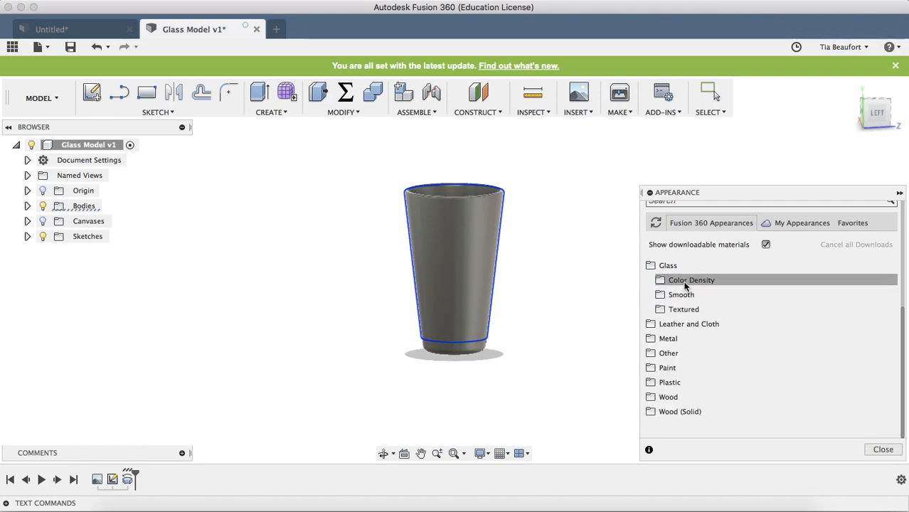
pyautogui.click(688, 297)
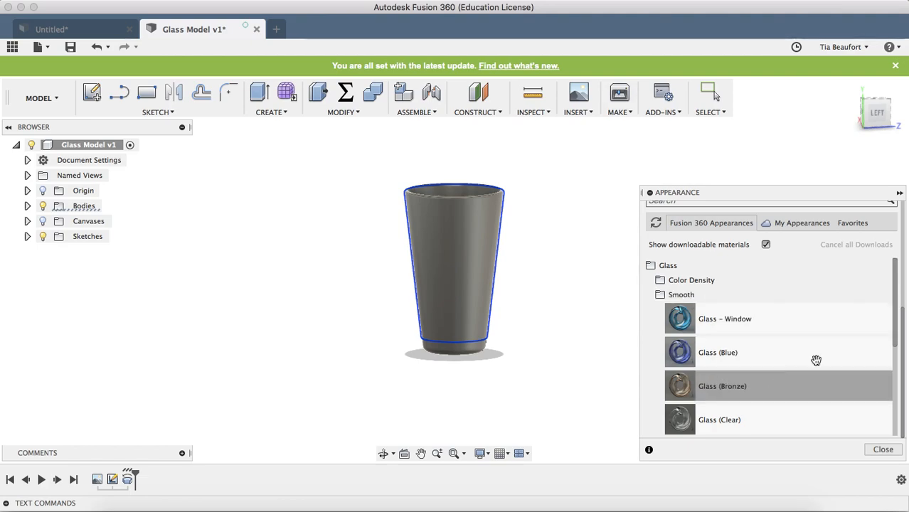
pyautogui.moveTo(896, 310); pyautogui.dragTo(896, 330)
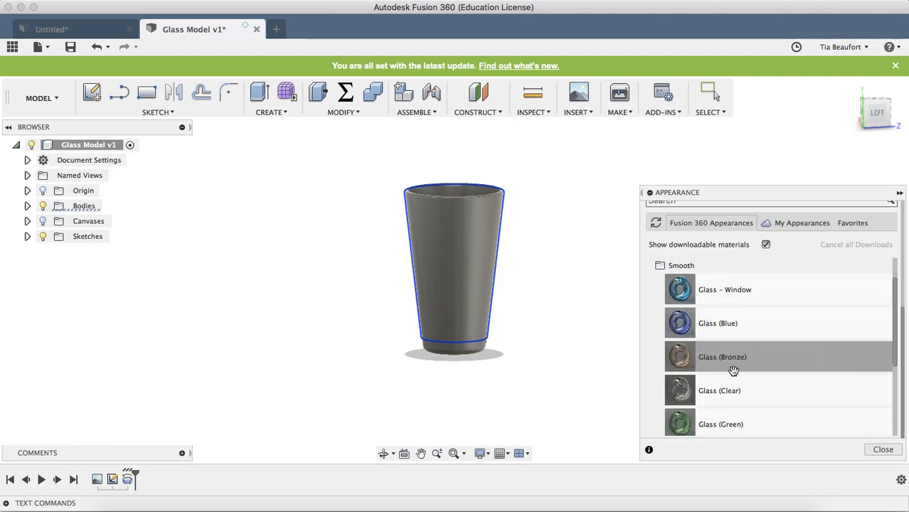
# Step: Apply the Glass (Clear) appearance to the whole glass body, removing the appearances applied to individual faces
pyautogui.moveTo(731, 395); pyautogui.dragTo(457, 267)
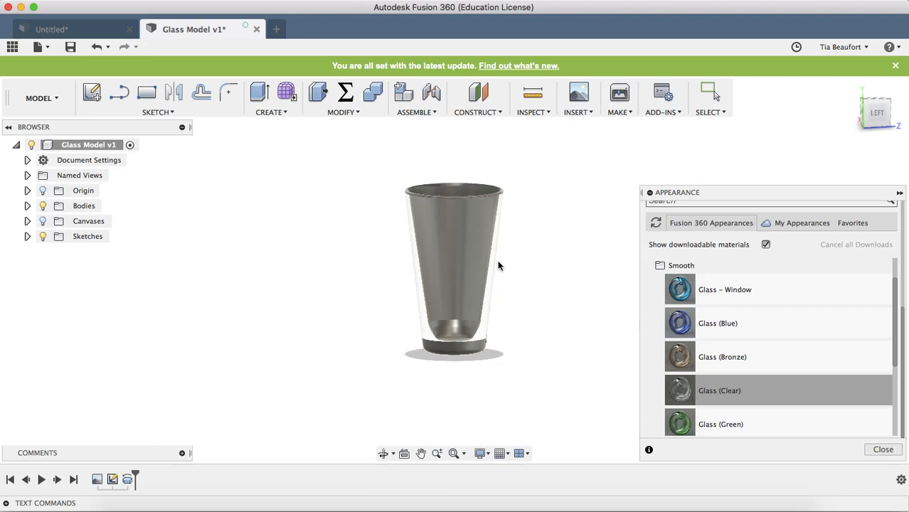
pyautogui.keyDown('shift'); pyautogui.moveTo(574, 228); pyautogui.dragTo(562, 237, button='middle'); pyautogui.keyUp('shift')
pyautogui.moveTo(559, 275); pyautogui.dragTo(443, 264)
pyautogui.press('Escape')
pyautogui.moveTo(721, 390); pyautogui.dragTo(467, 249)
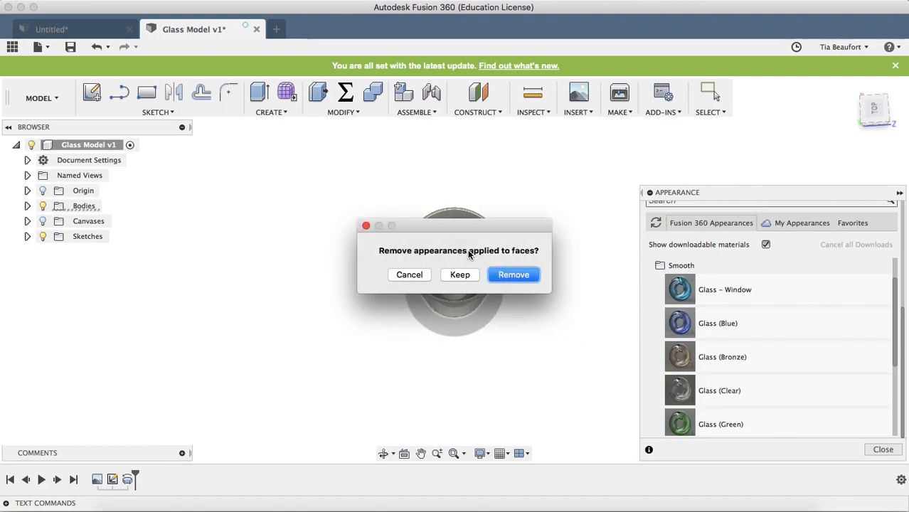
pyautogui.click(525, 276)
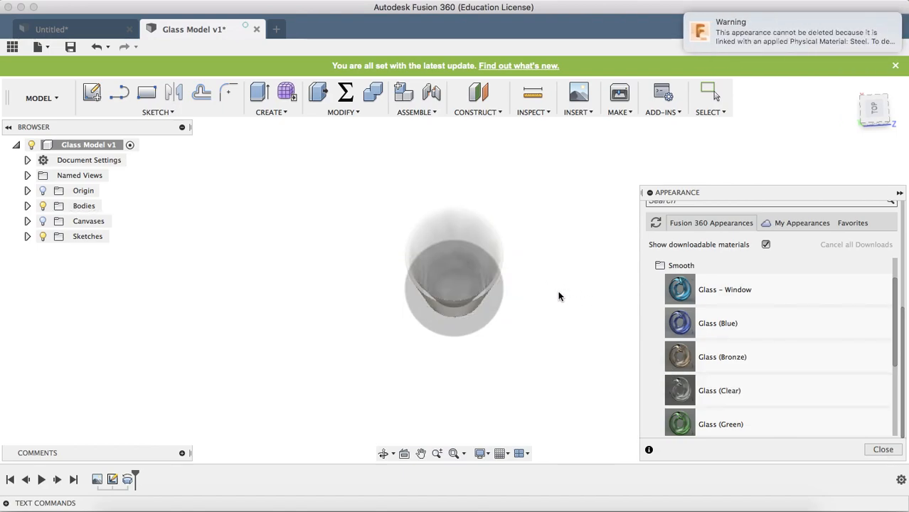
# Step: Try the Glass (Blue) appearance on the glass body
pyautogui.keyDown('shift'); pyautogui.moveTo(556, 283); pyautogui.dragTo(544, 250, button='middle'); pyautogui.keyUp('shift')
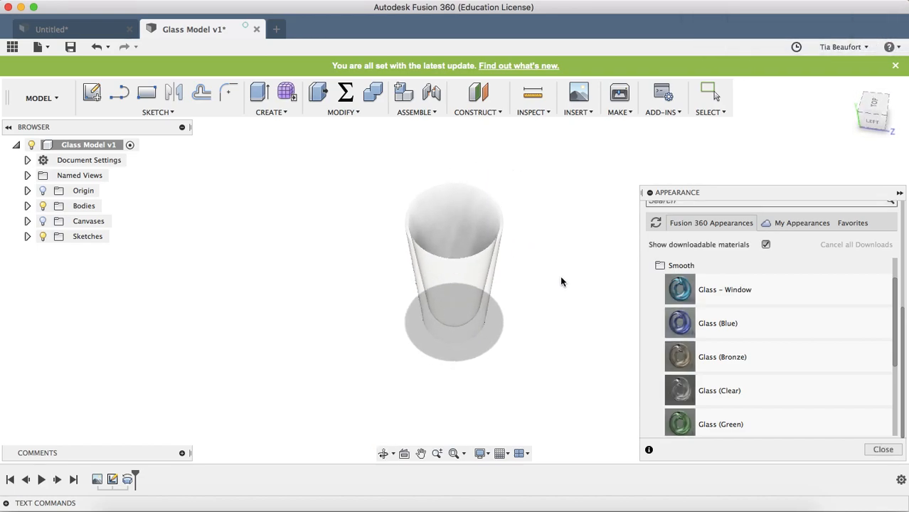
pyautogui.moveTo(714, 322); pyautogui.dragTo(490, 283)
pyautogui.keyDown('shift'); pyautogui.moveTo(569, 292); pyautogui.dragTo(530, 328, button='middle'); pyautogui.keyUp('shift')
# Step: Apply the Glass - Window appearance to the glass body and finish the appearance settings
pyautogui.moveTo(737, 297); pyautogui.dragTo(473, 272)
pyautogui.keyDown('shift'); pyautogui.moveTo(542, 302); pyautogui.dragTo(565, 209, button='middle'); pyautogui.keyUp('shift')
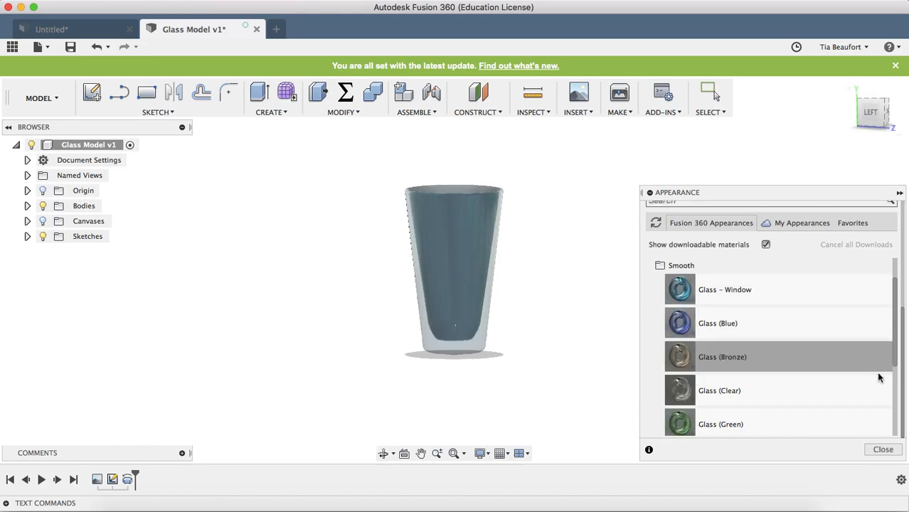
pyautogui.click(882, 449)
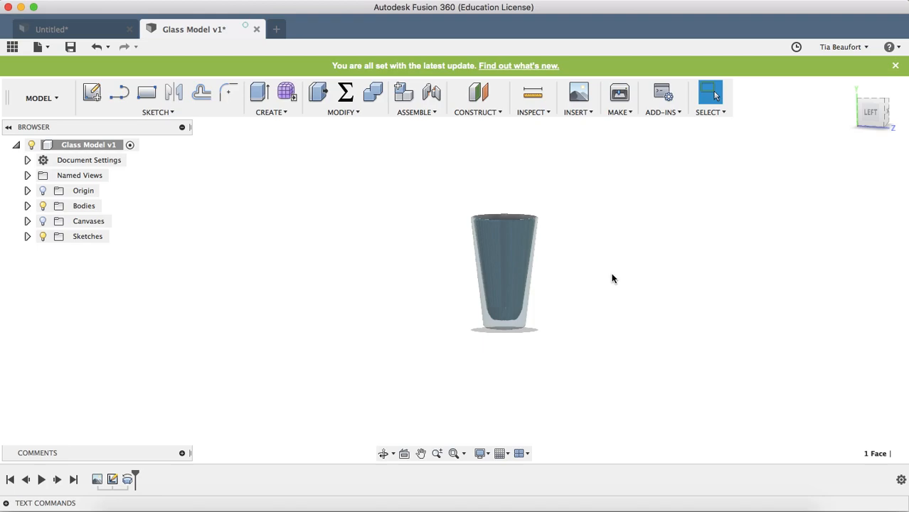
# Step: Save the design as a new version with the description User Saved
pyautogui.moveTo(597, 223)
pyautogui.keyDown('shift'); pyautogui.mouseDown(button='middle')
pyautogui.moveTo(596, 277)
pyautogui.moveTo(595, 221)
pyautogui.mouseUp(button='middle'); pyautogui.keyUp('shift')
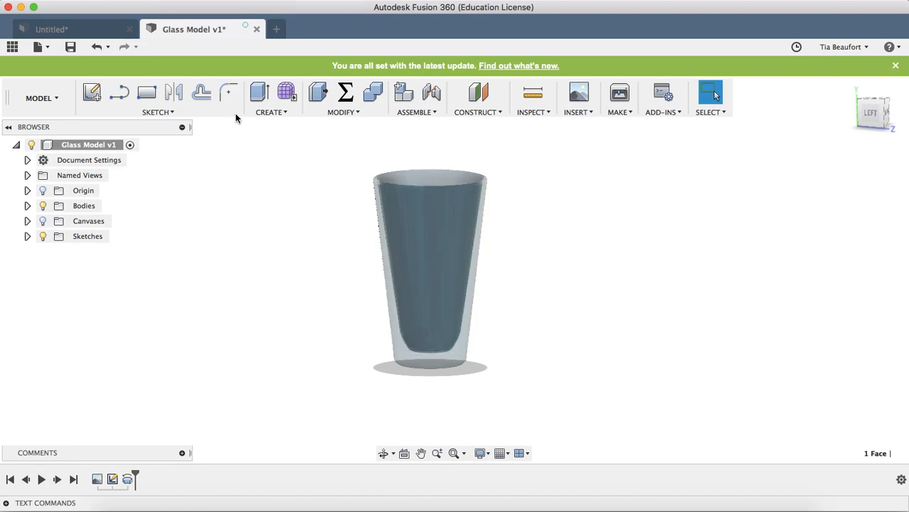
pyautogui.click(71, 47)
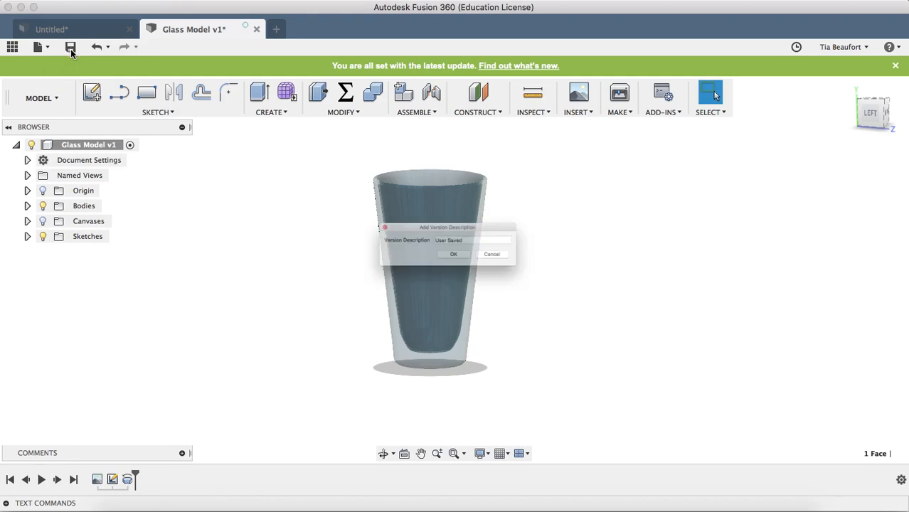
pyautogui.click(401, 260)
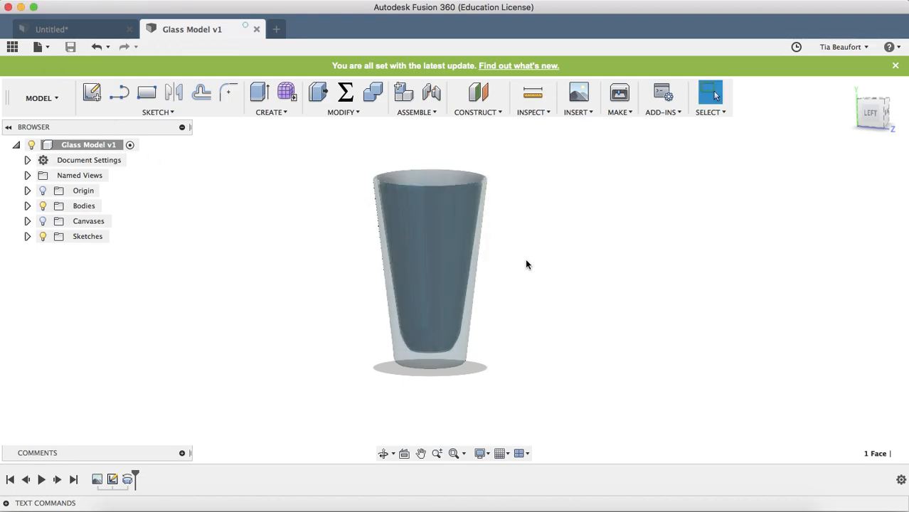